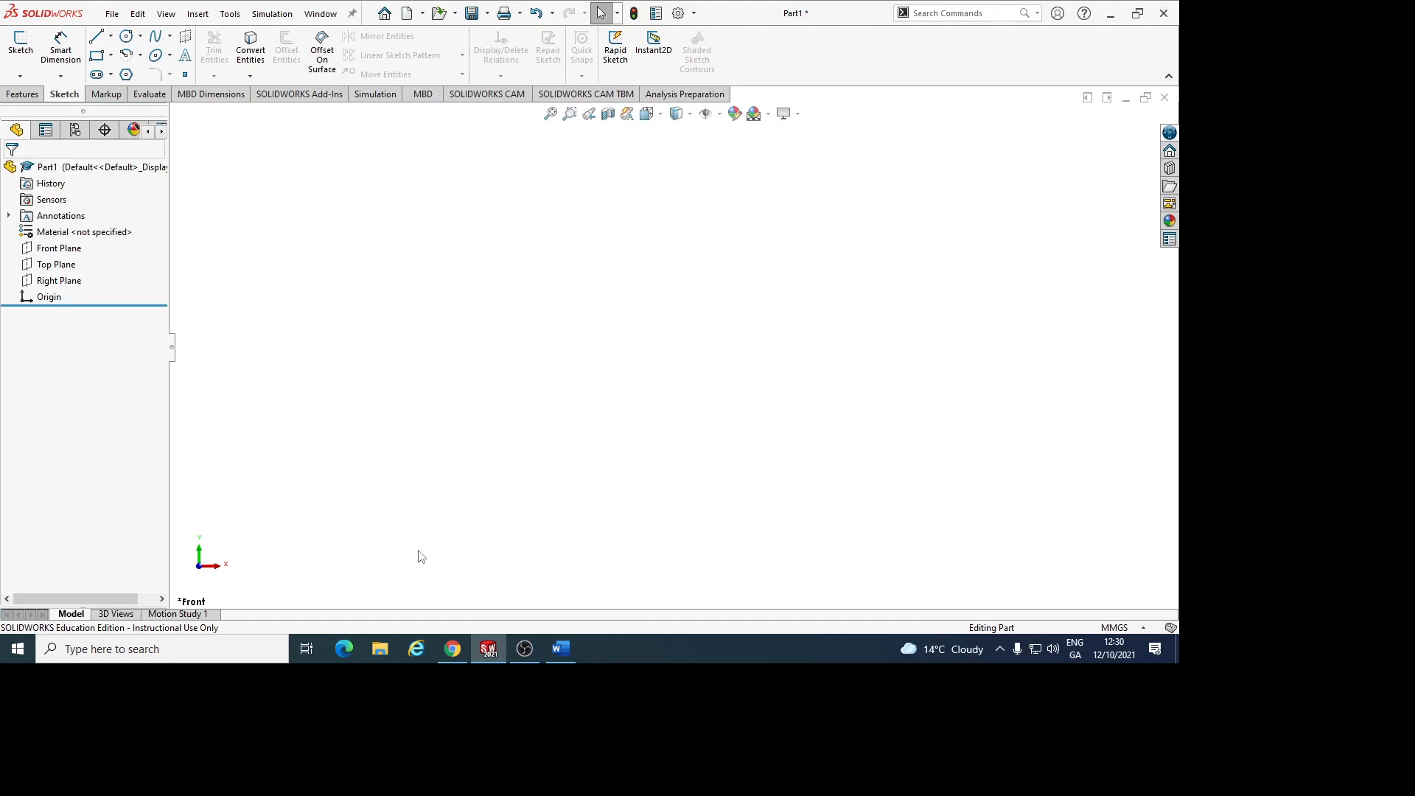
Check the AA logo reference in Word, switch back to SOLIDWORKS and open a new sketch on the Front Plane
click(552, 649)
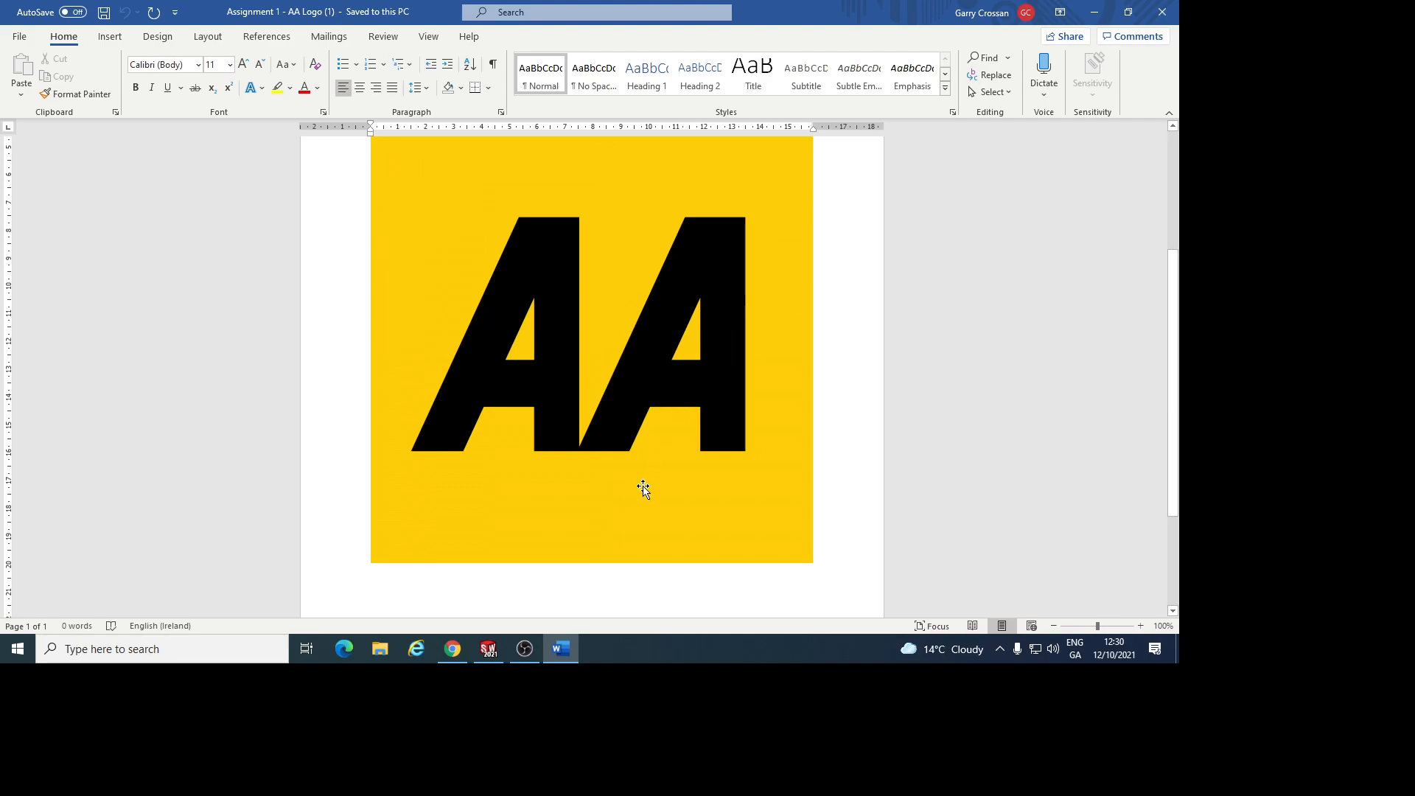
click(487, 652)
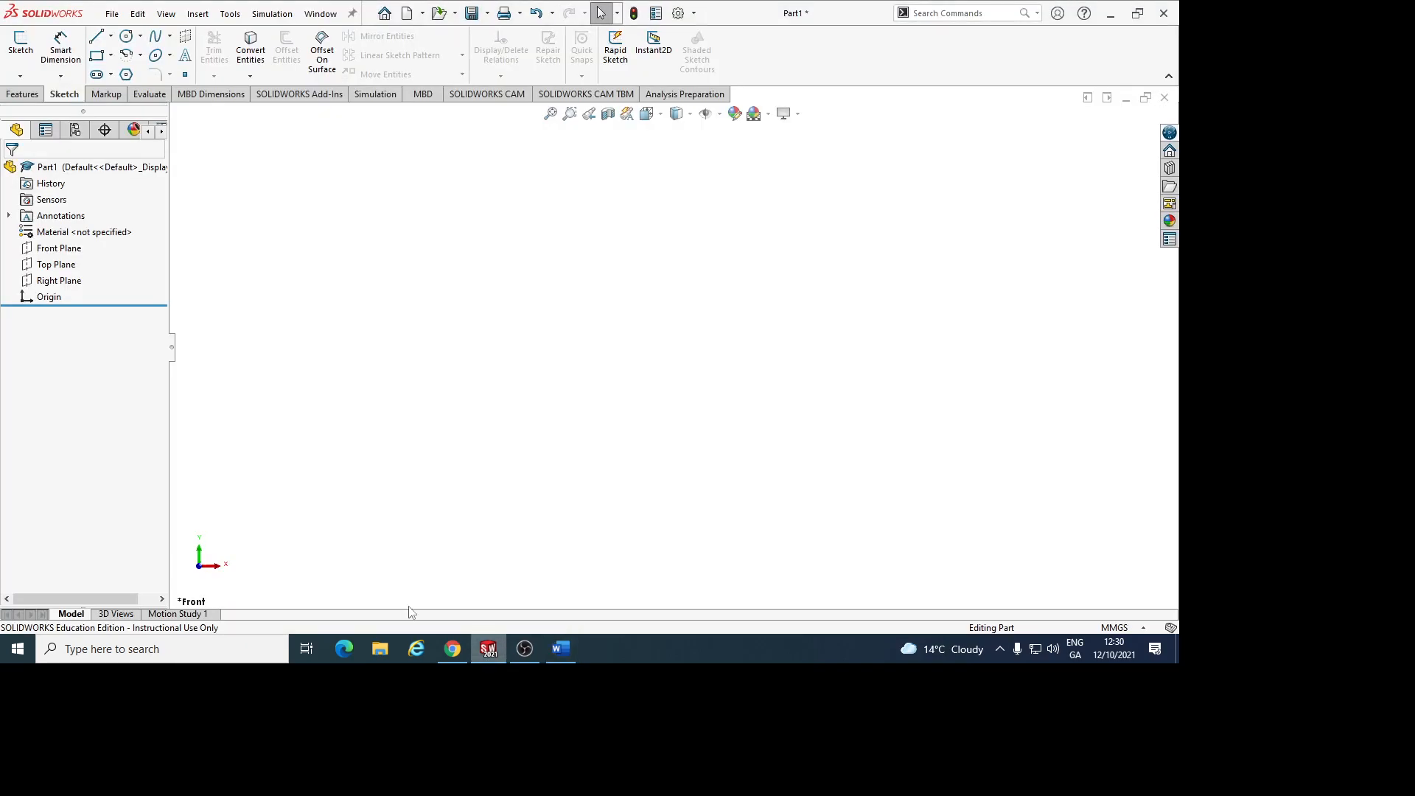
click(44, 250)
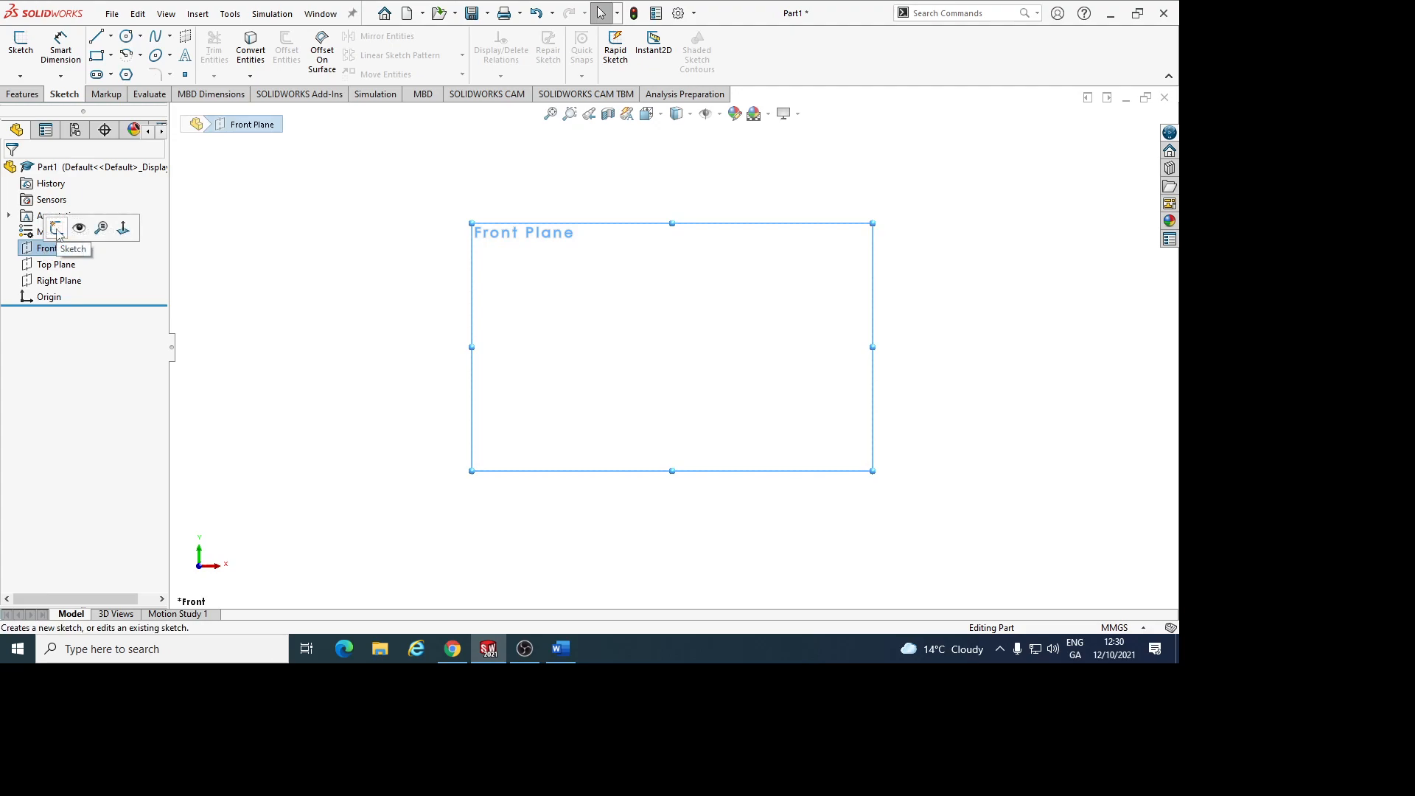
click(57, 229)
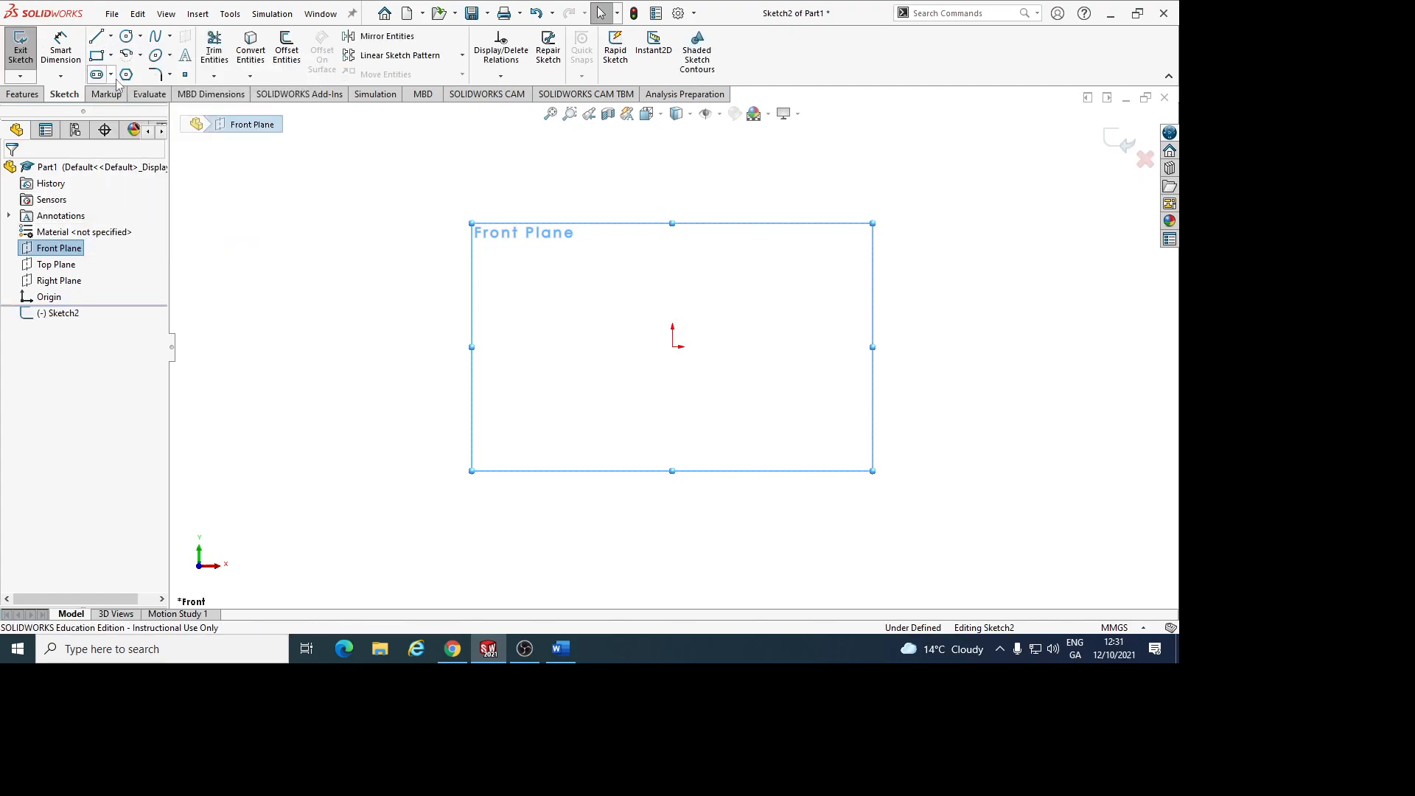
Sketch a closed trapezoid from the origin, about 72 mm base, 91 mm vertical right side, 36 mm top edge and slanted left side
click(97, 36)
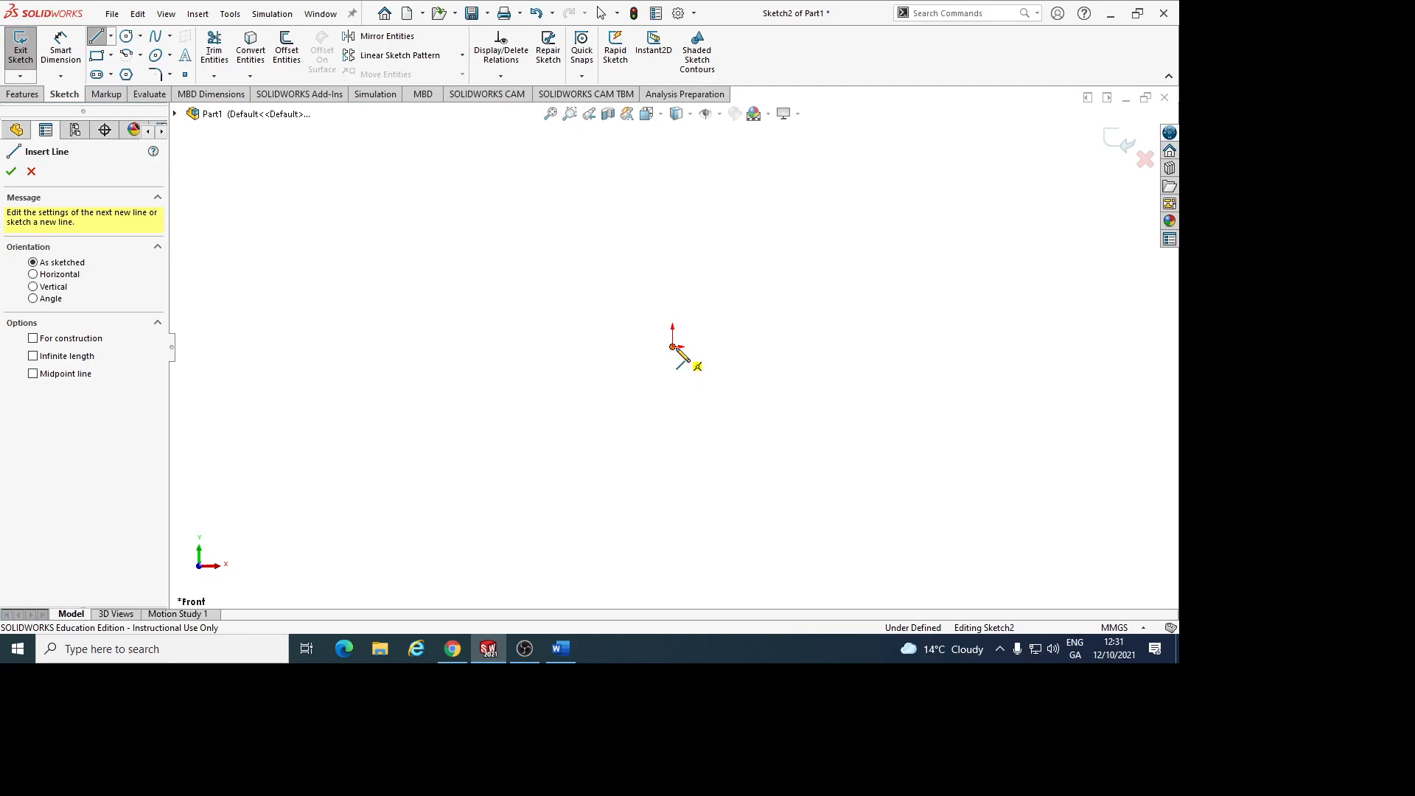
click(673, 347)
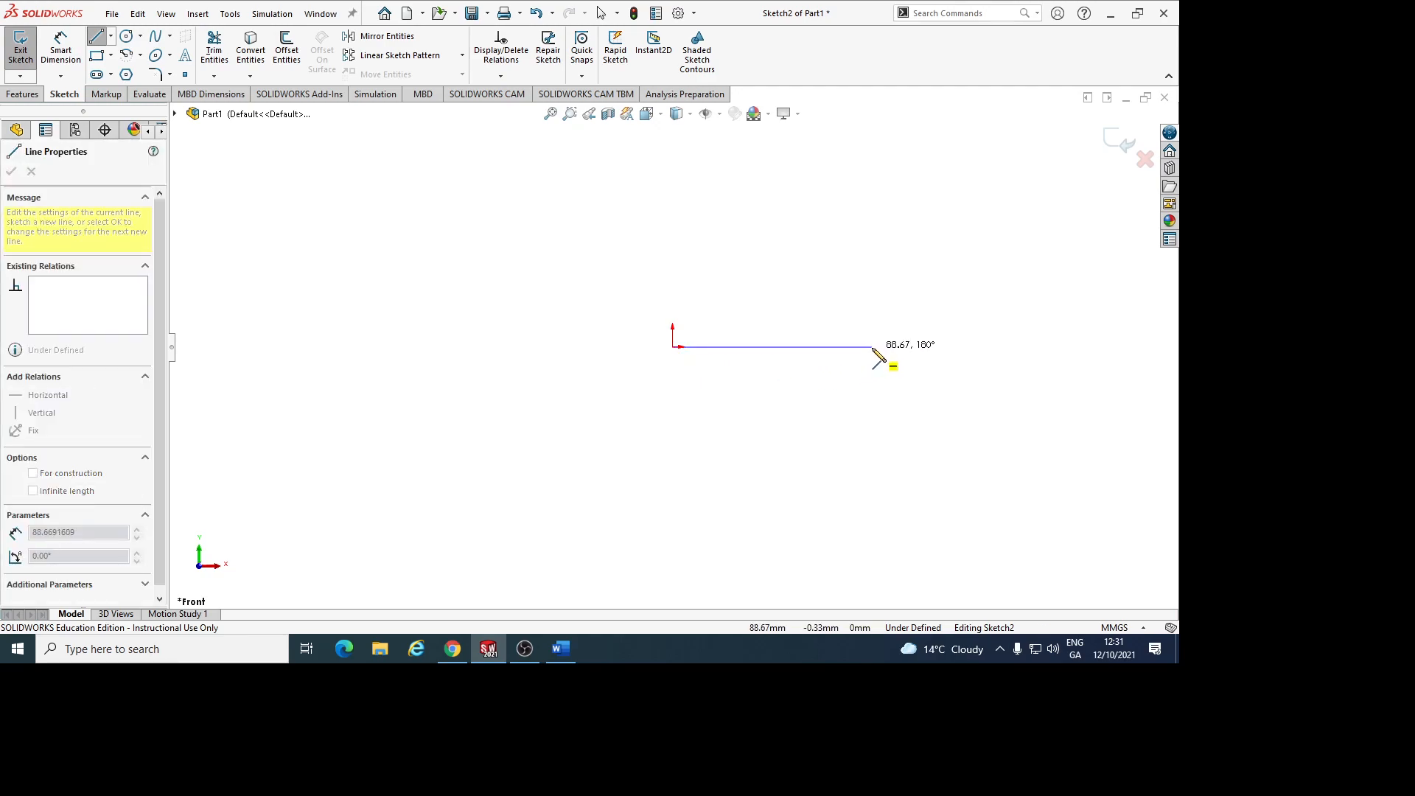
click(834, 346)
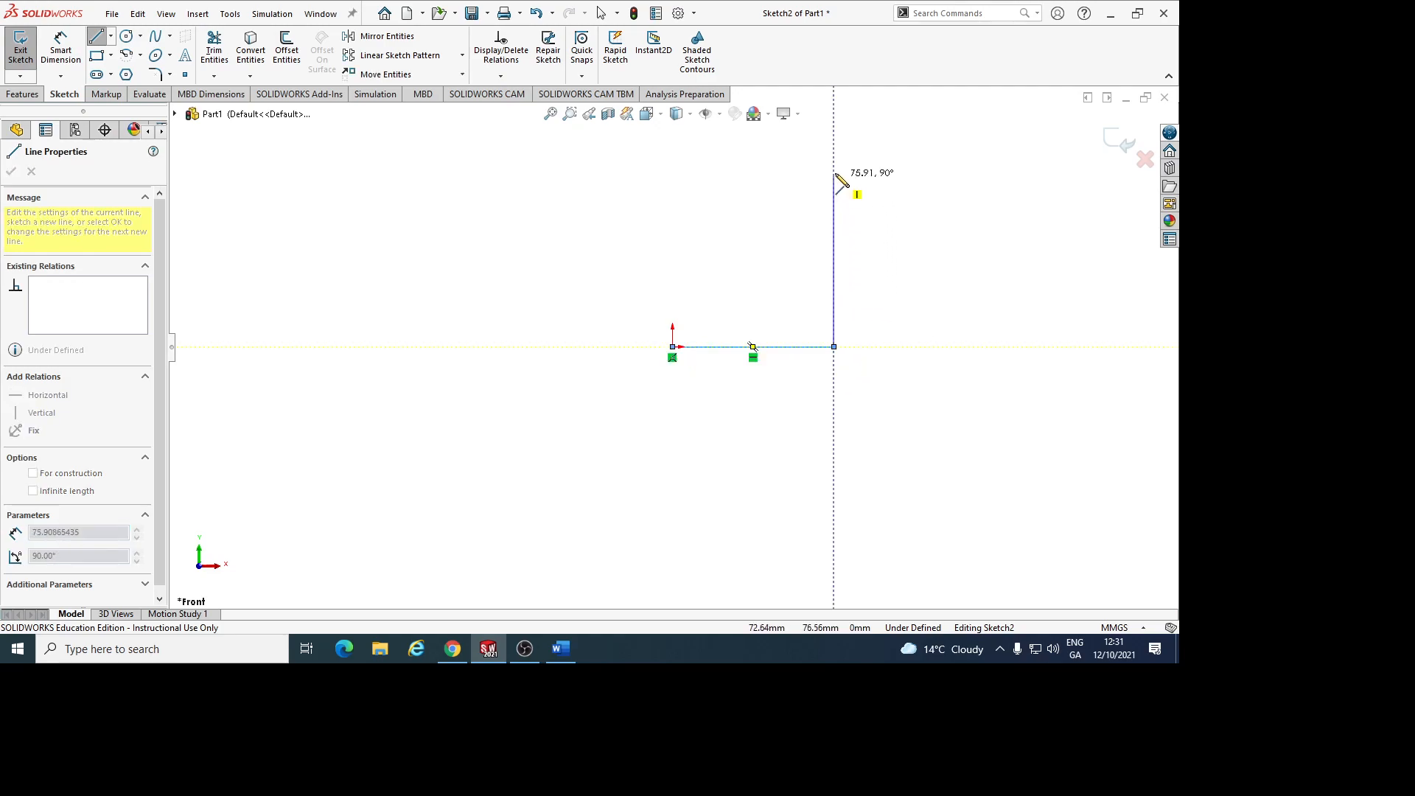
click(834, 143)
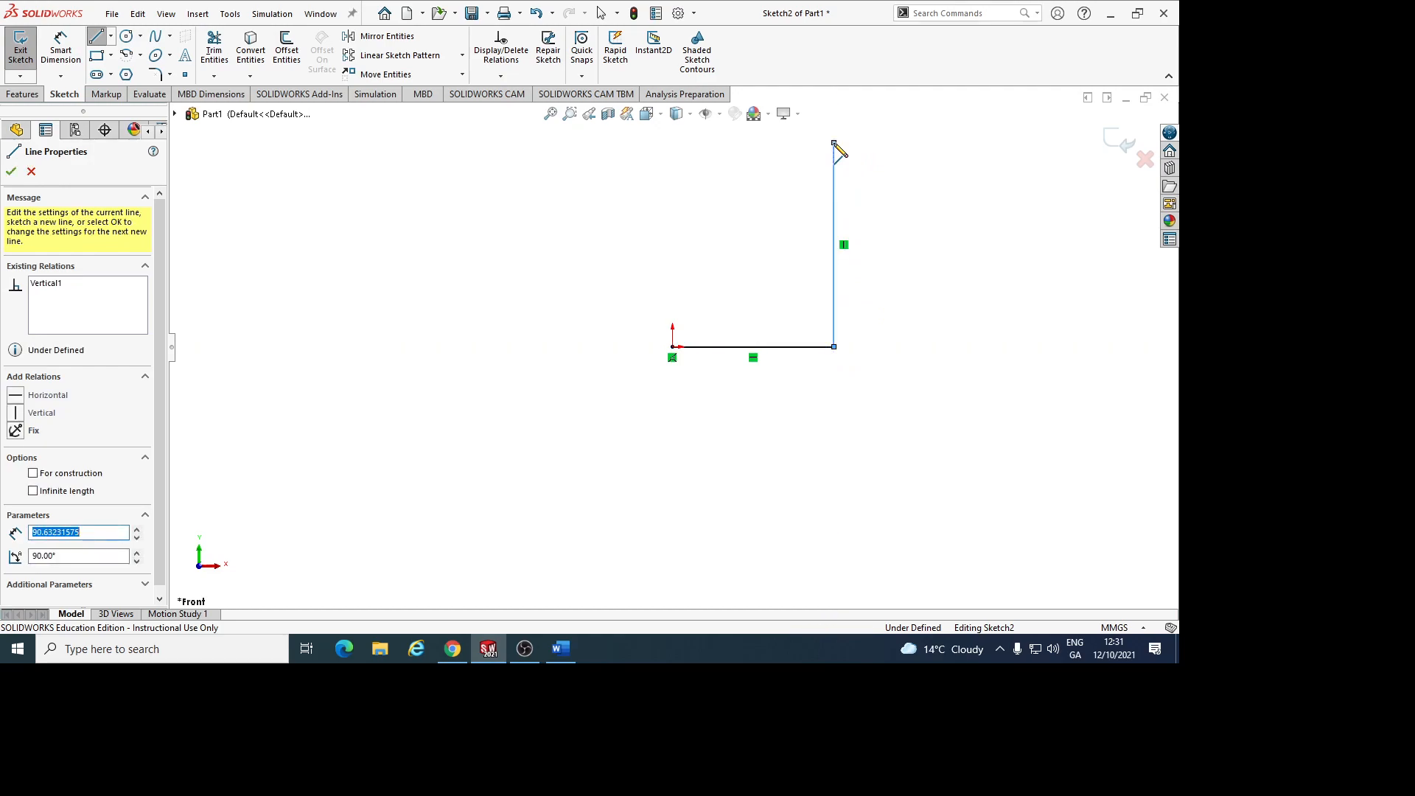
click(752, 143)
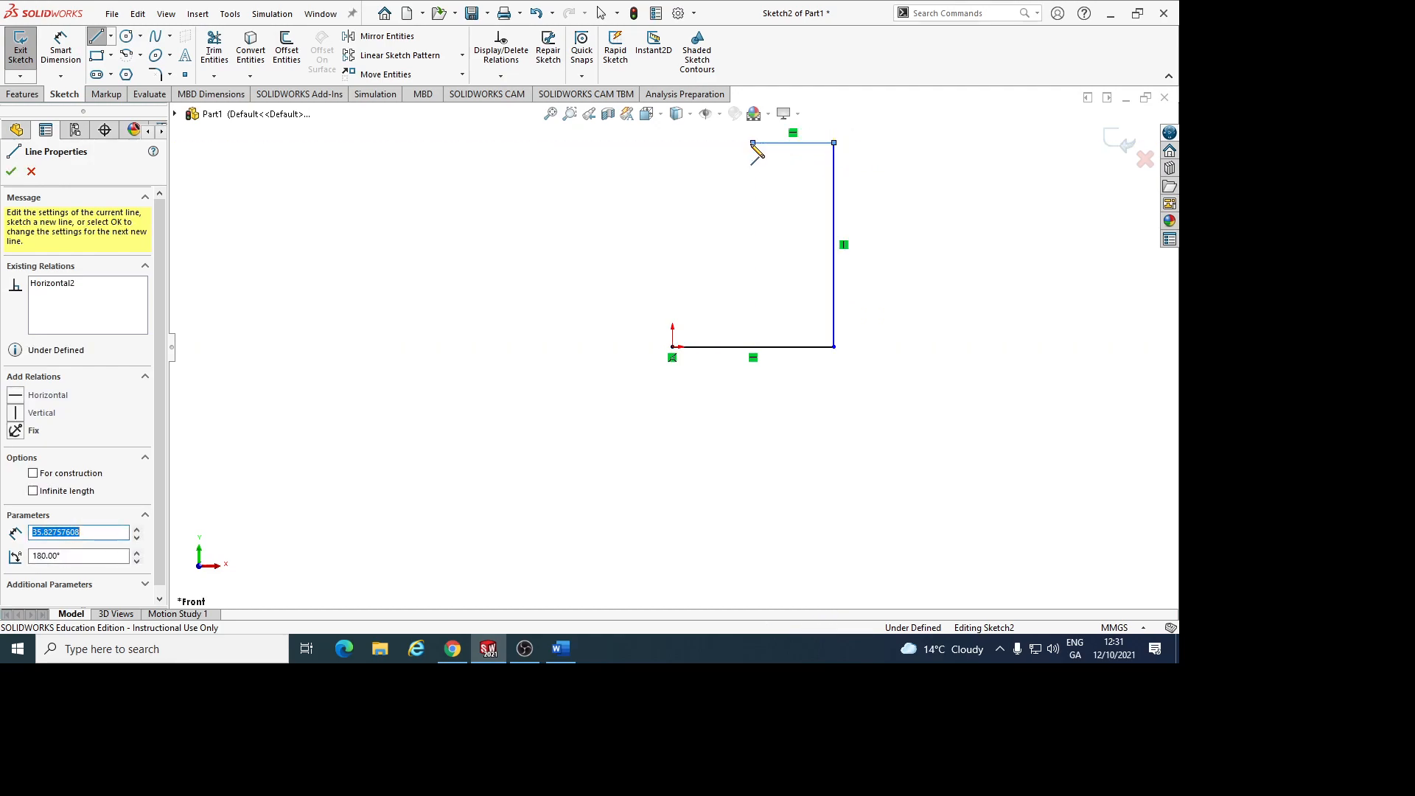
click(672, 347)
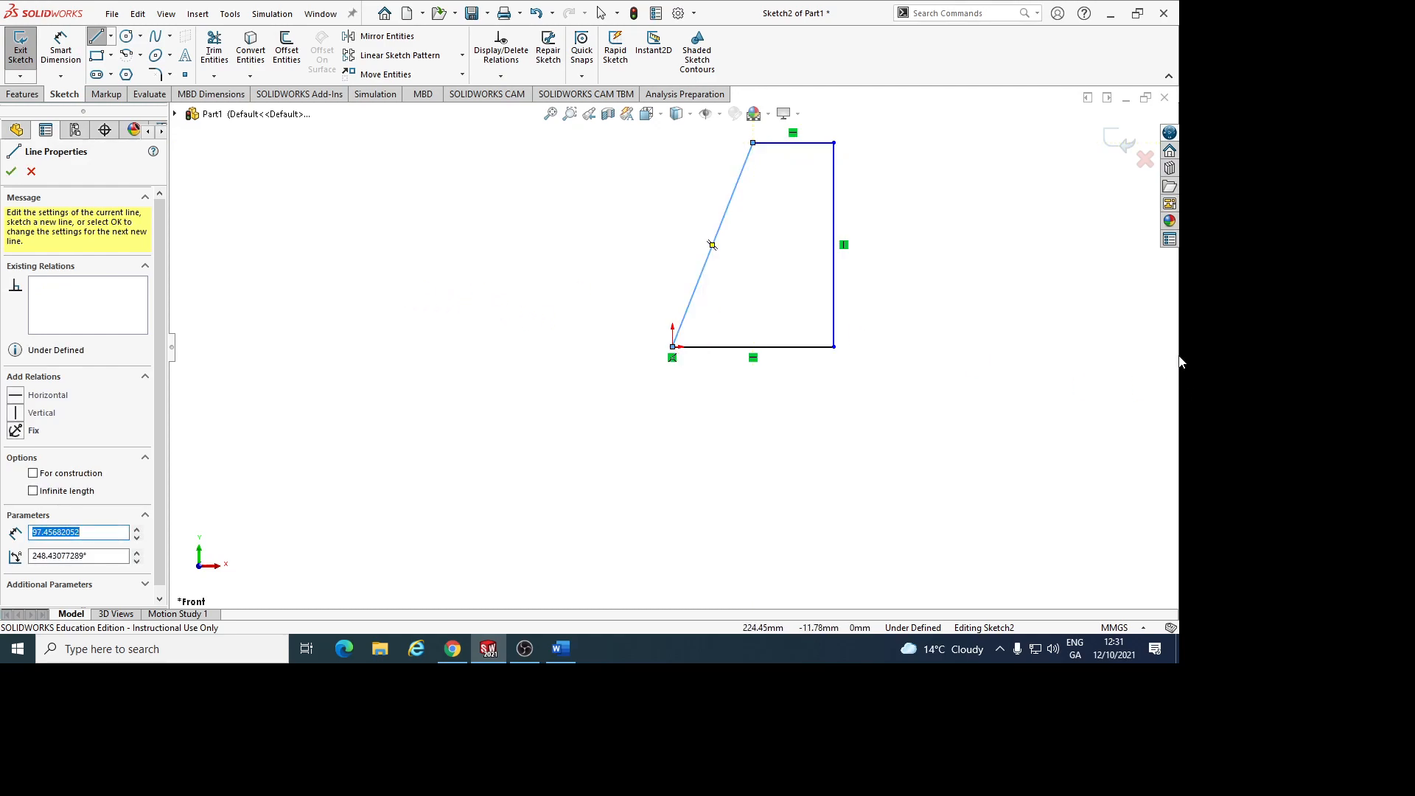
Check the logo reference in Word again and, back in SOLIDWORKS, dimension the trapezoid's bottom edge to 65 mm
click(559, 649)
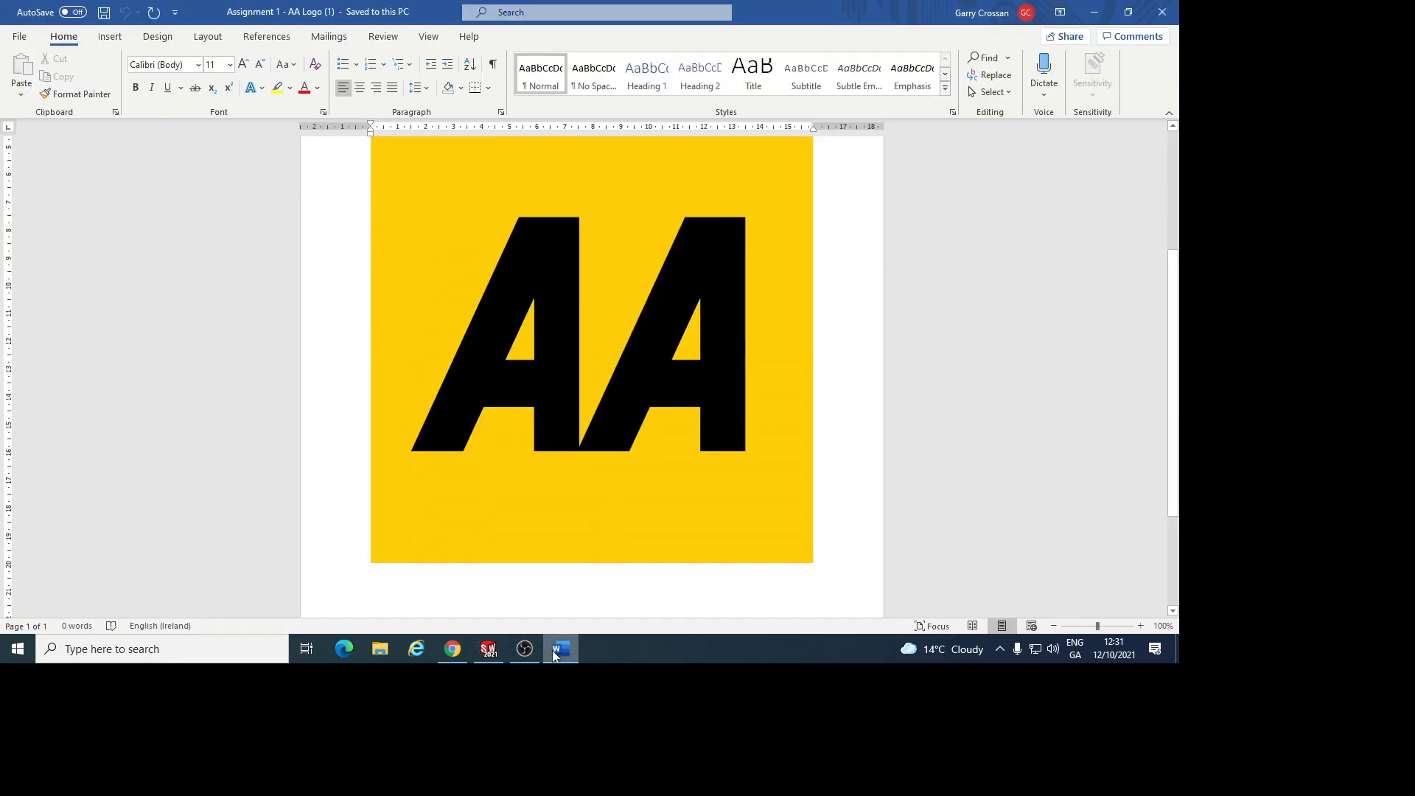
click(490, 655)
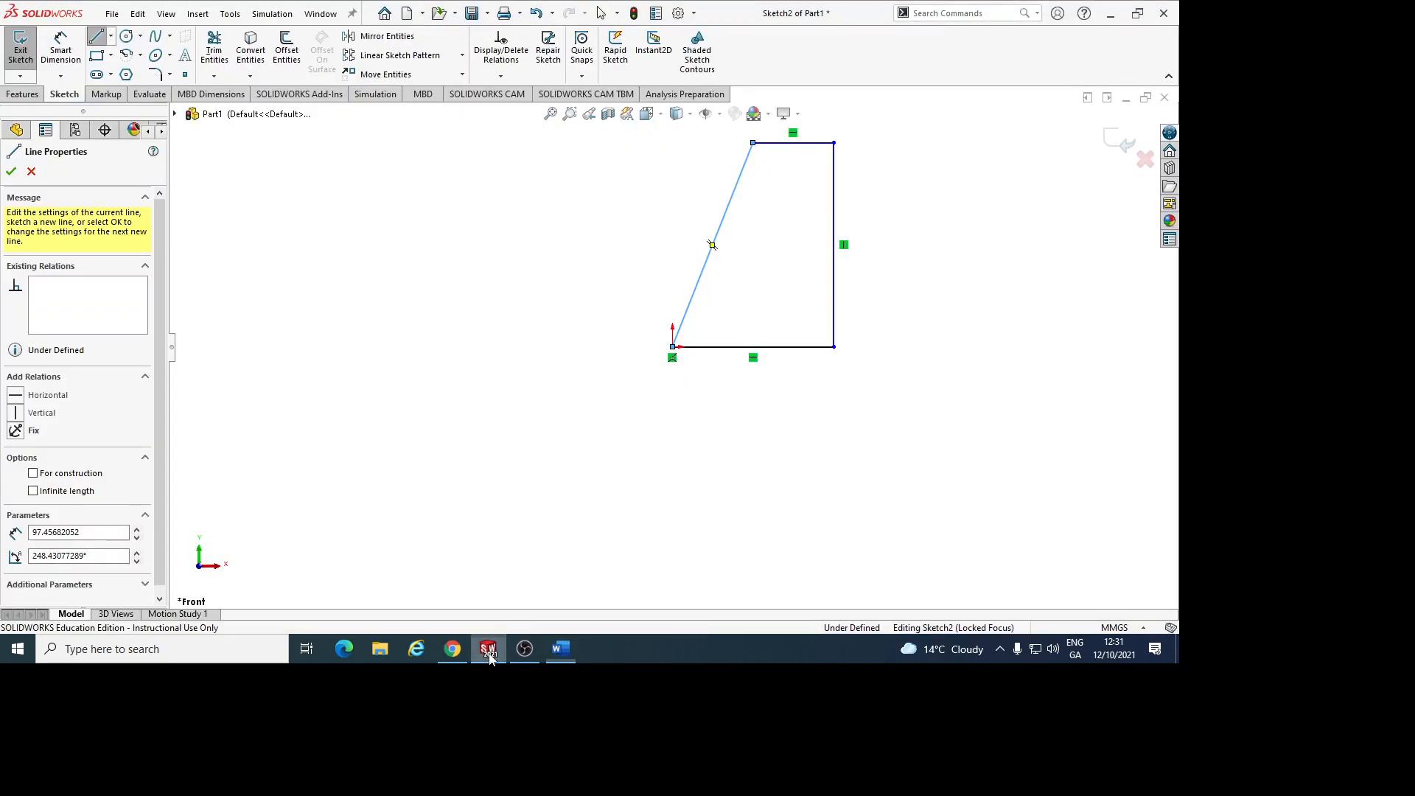
click(64, 54)
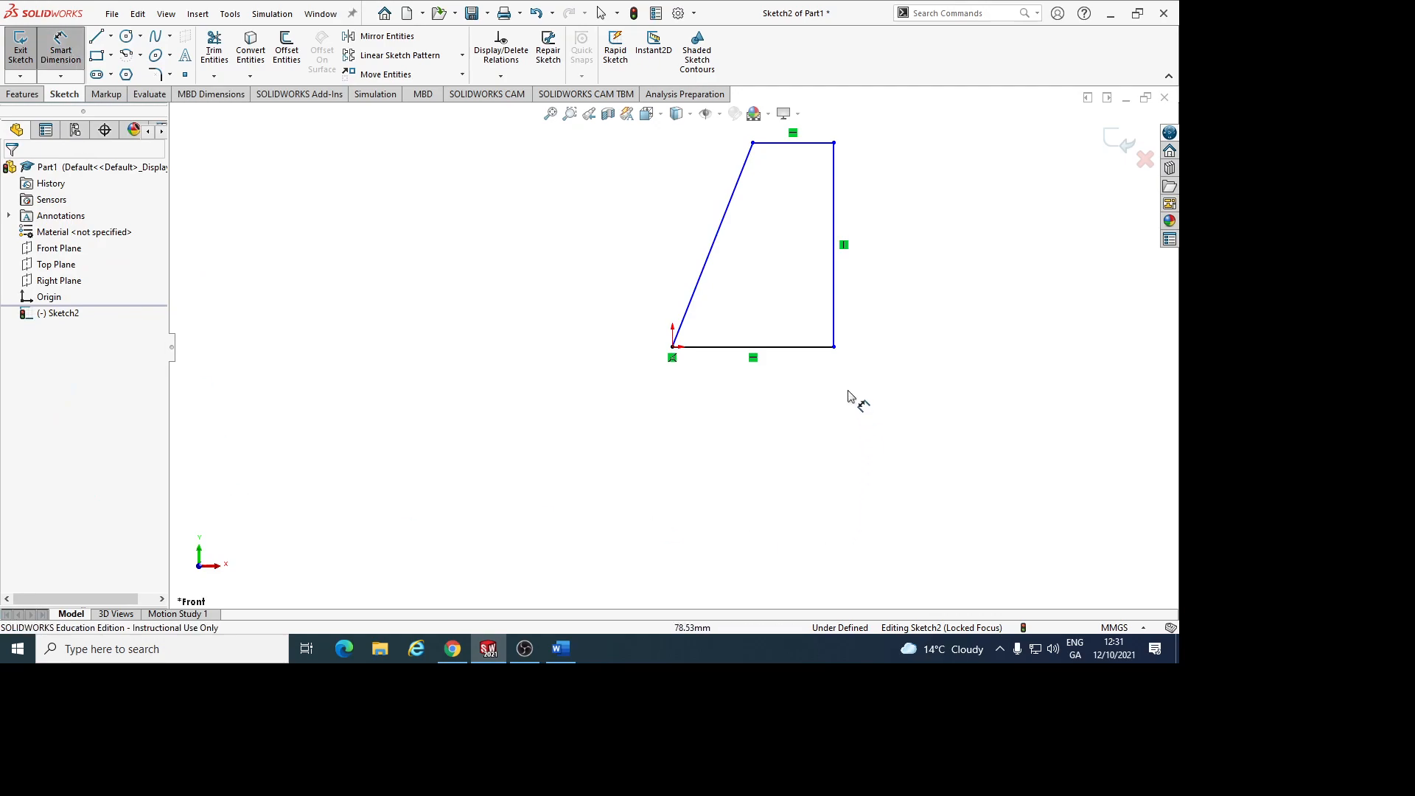
click(811, 347)
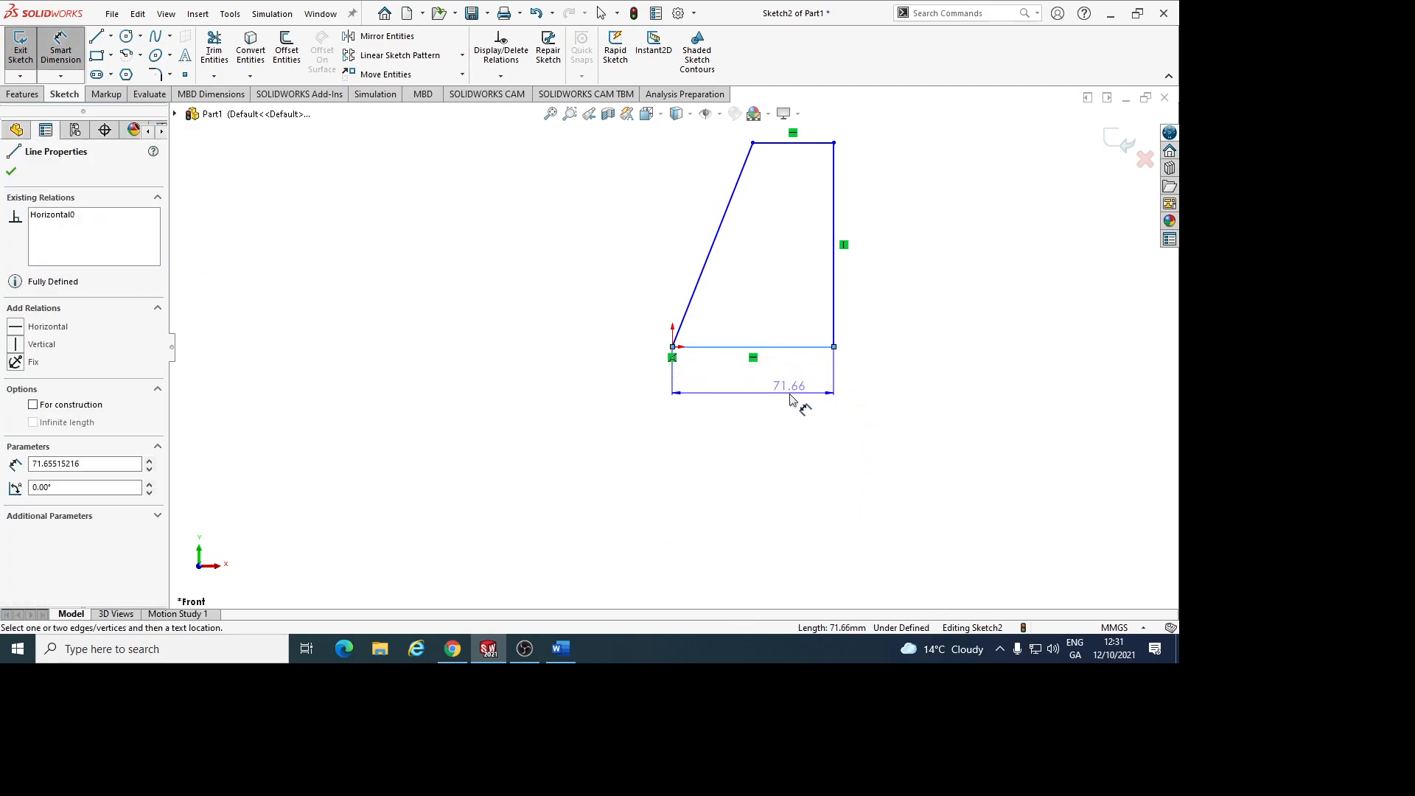
click(758, 408)
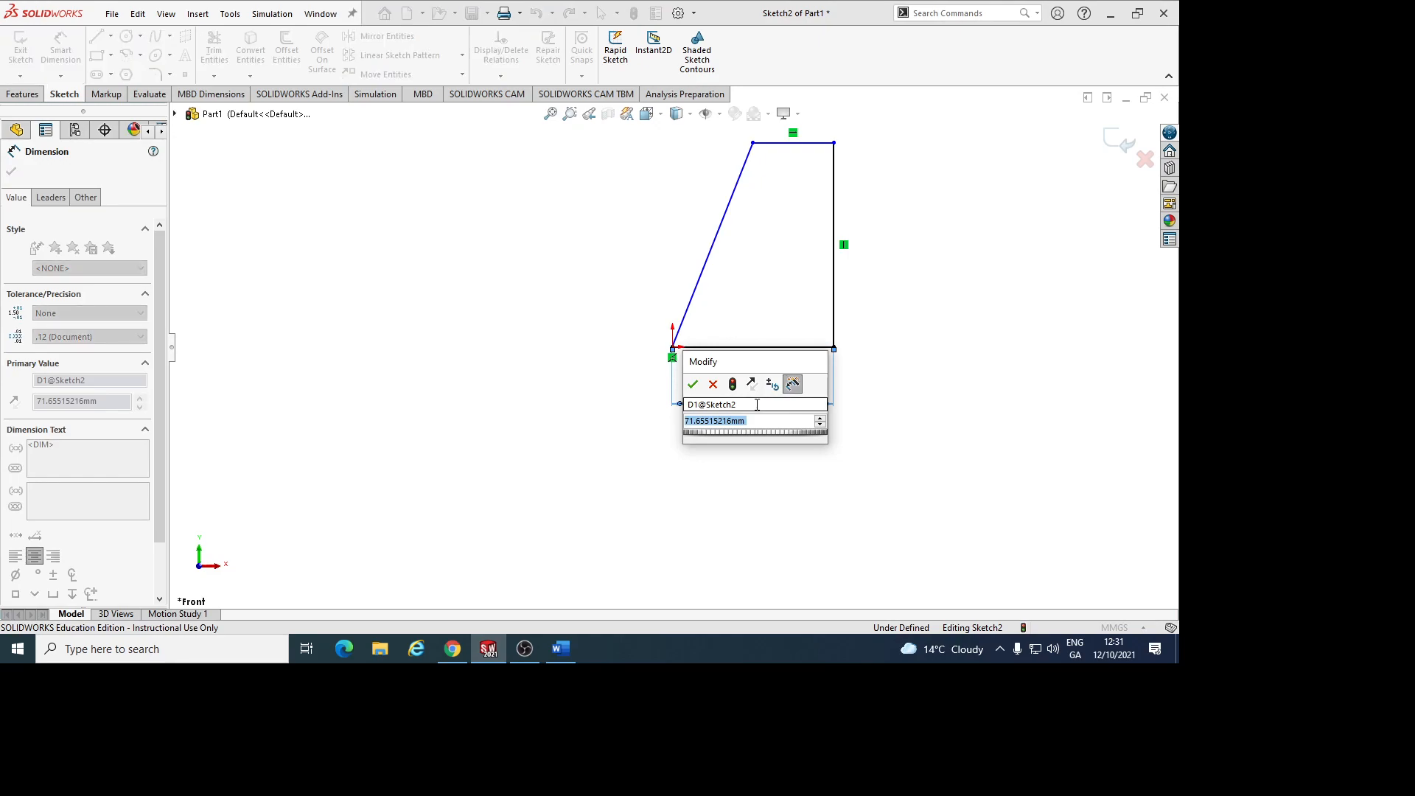
text(65)
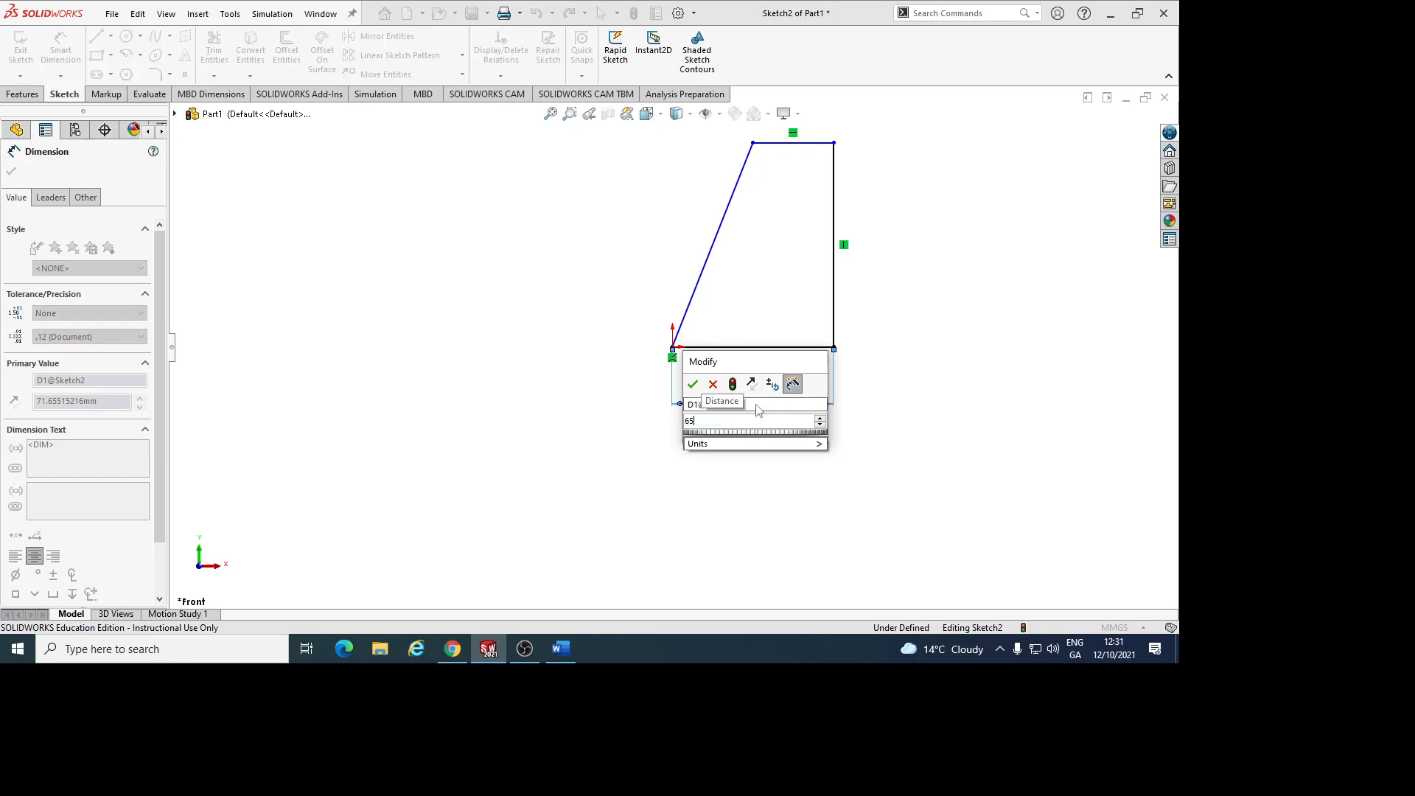
key(Return)
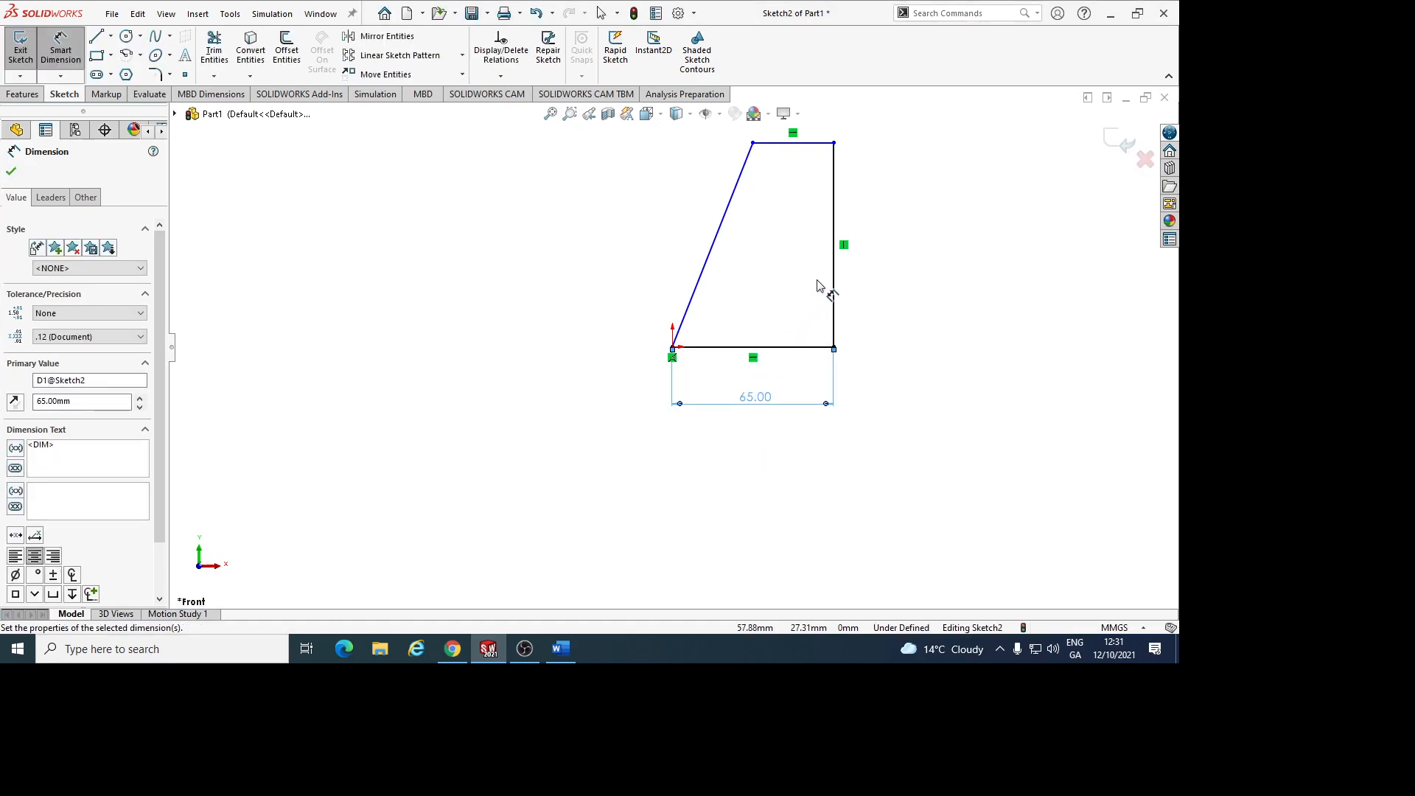
Dimension the trapezoid's vertical side to 90 mm and its top edge to 23 mm
click(834, 288)
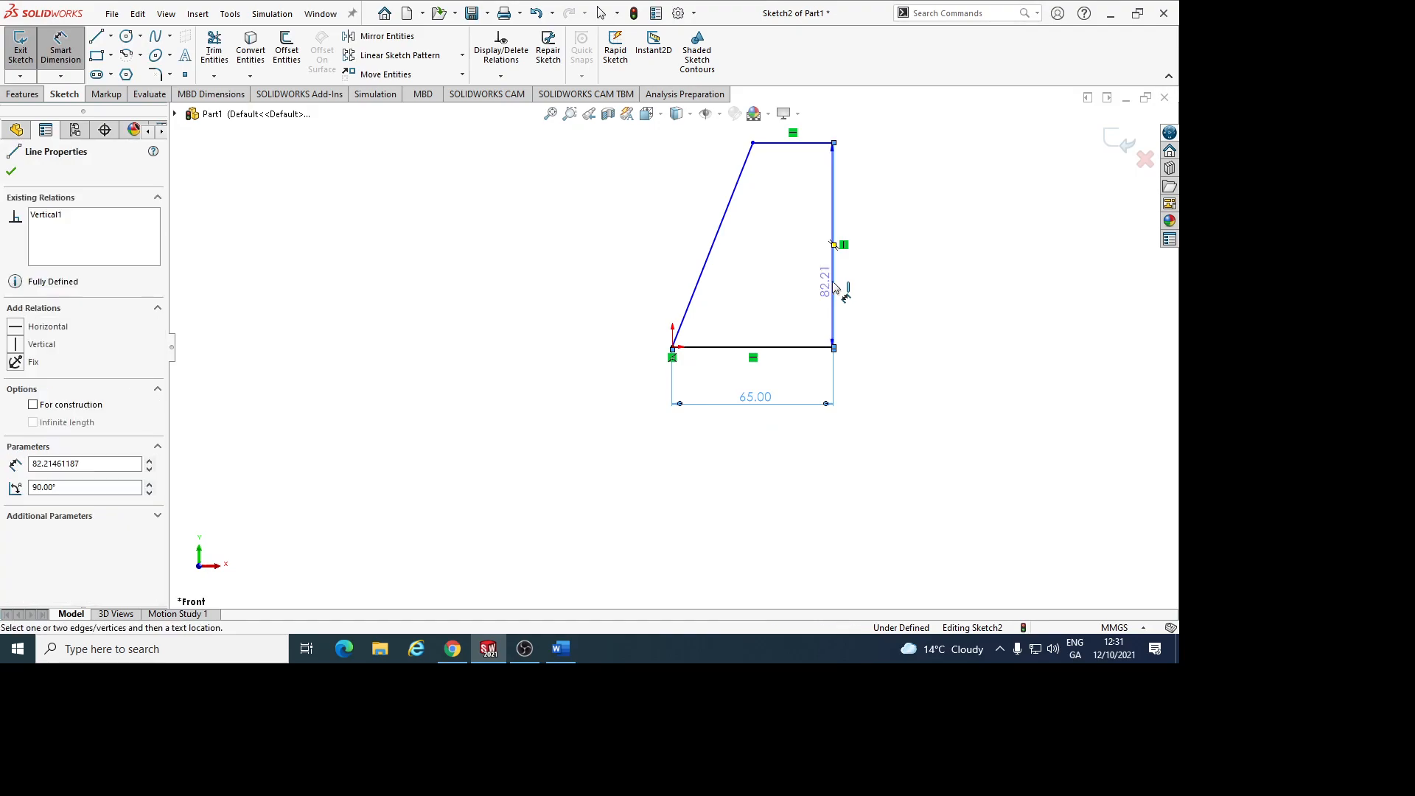
click(910, 259)
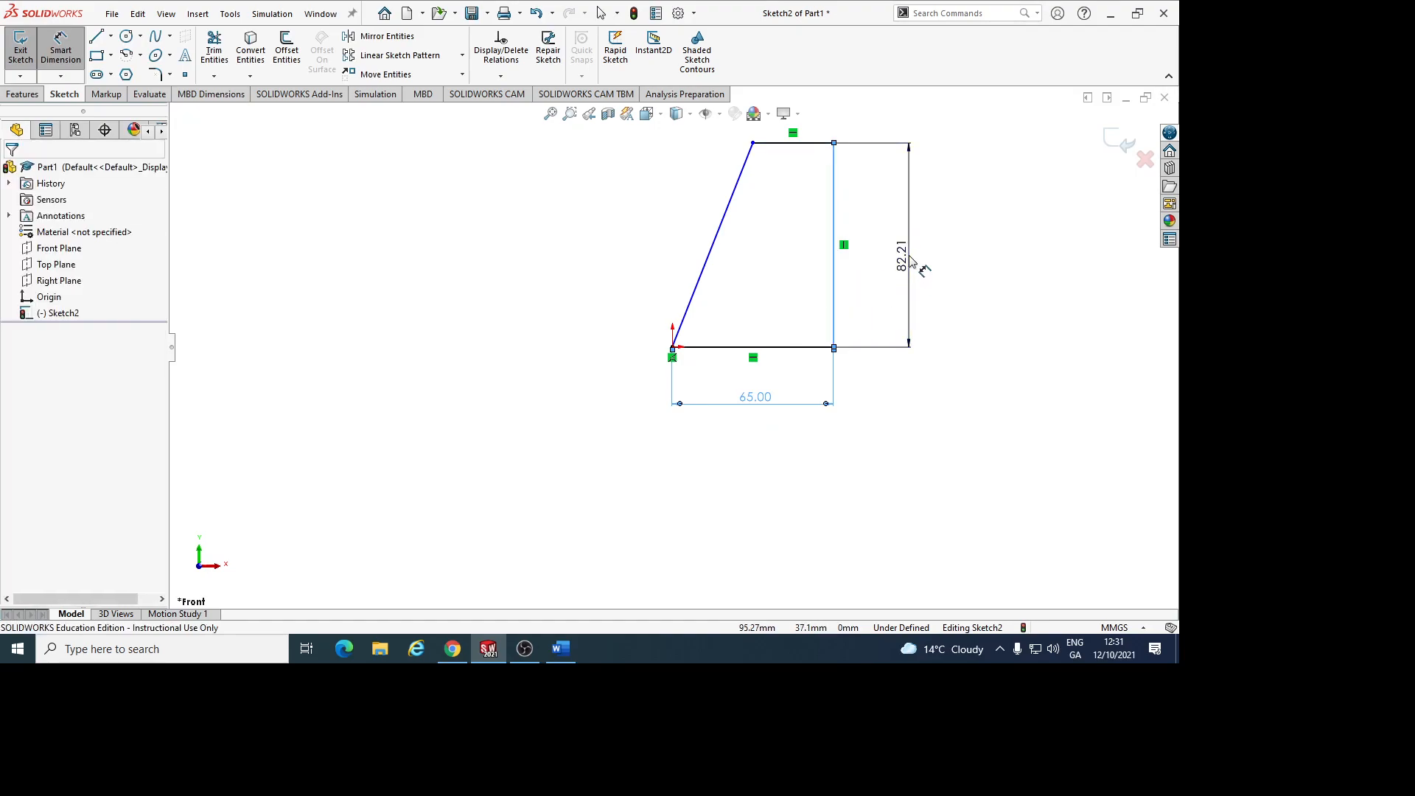
text(90)
key(Return)
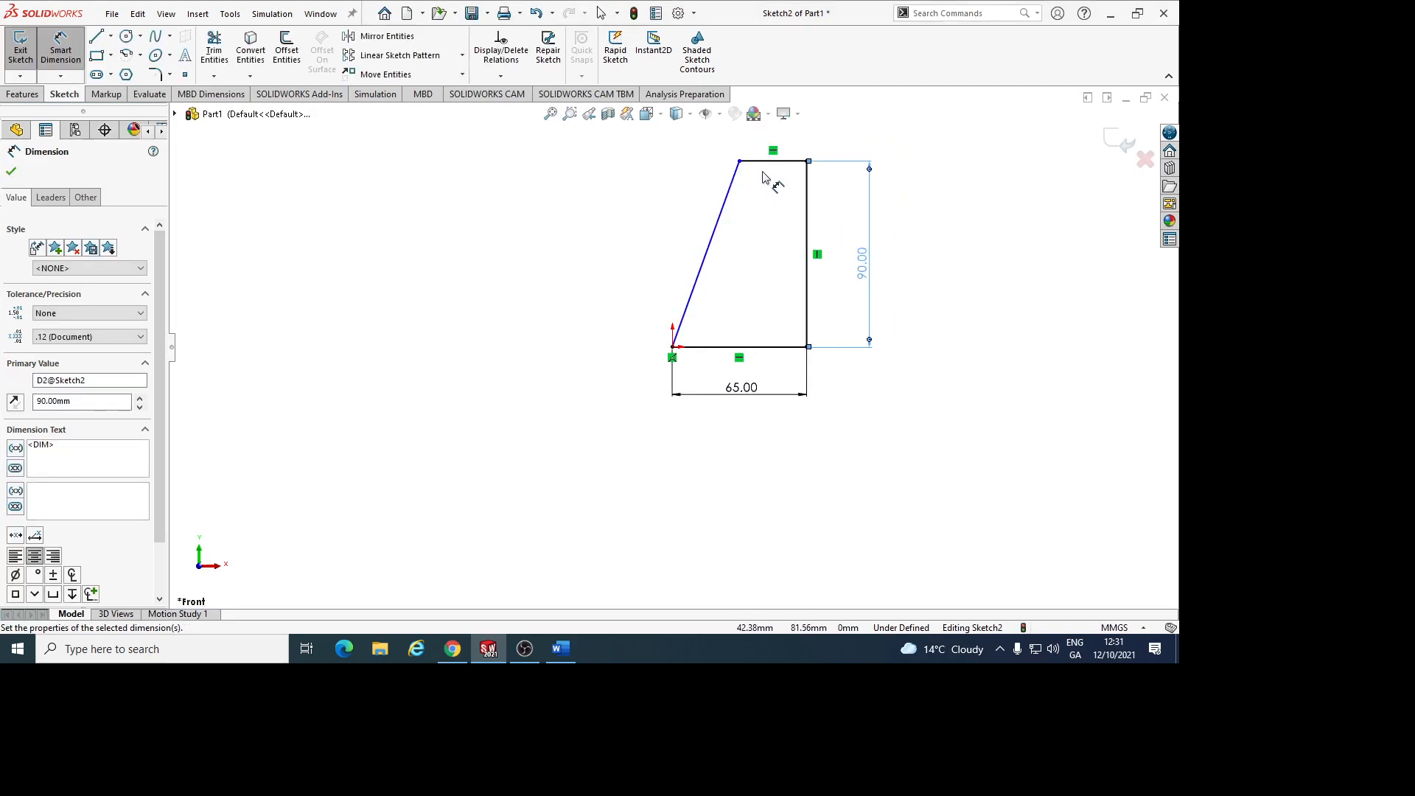
click(771, 163)
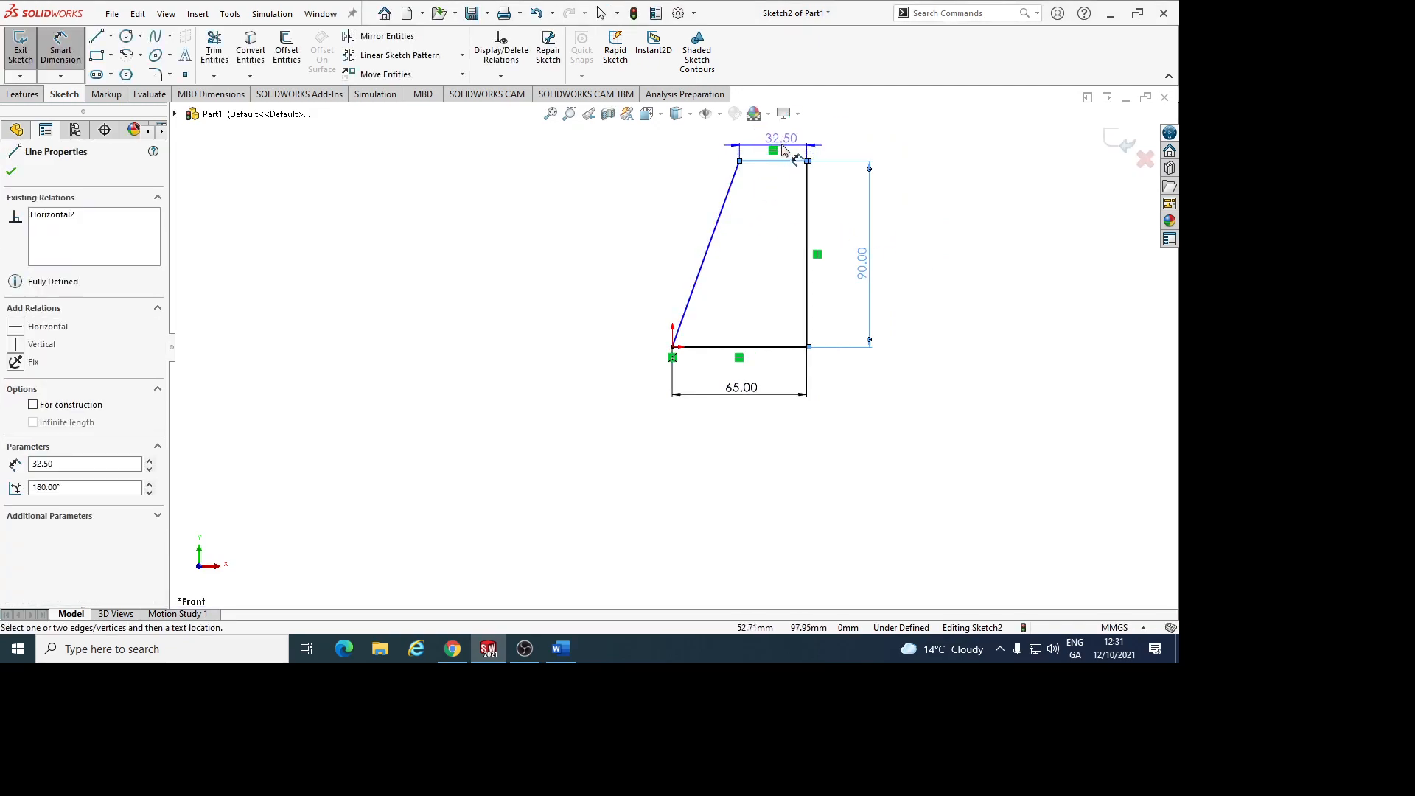
click(786, 143)
text(23)
key(Return)
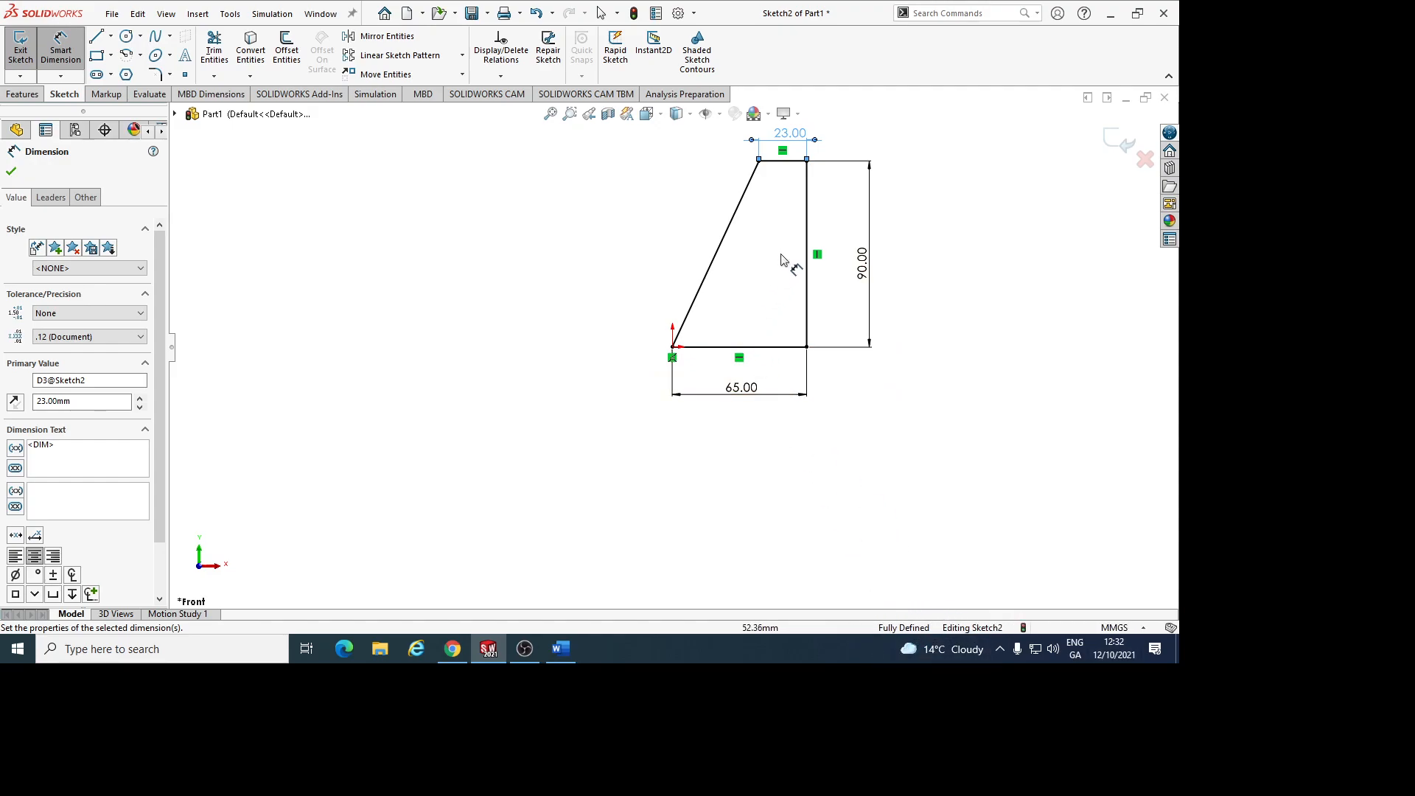
Offset only the vertical right side 17 mm inward, with chain selection off and the direction reversed
scroll(737, 258, down, 3)
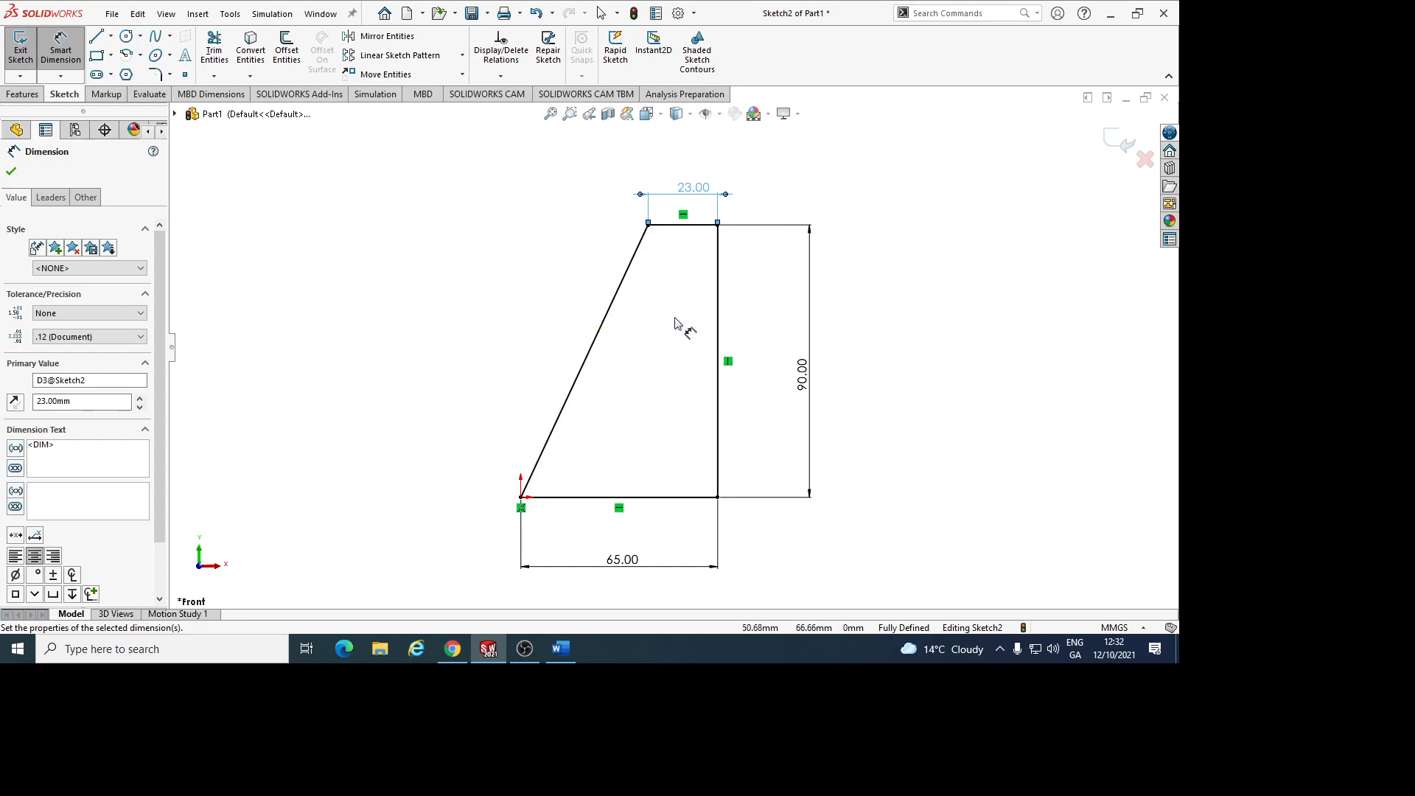
click(287, 48)
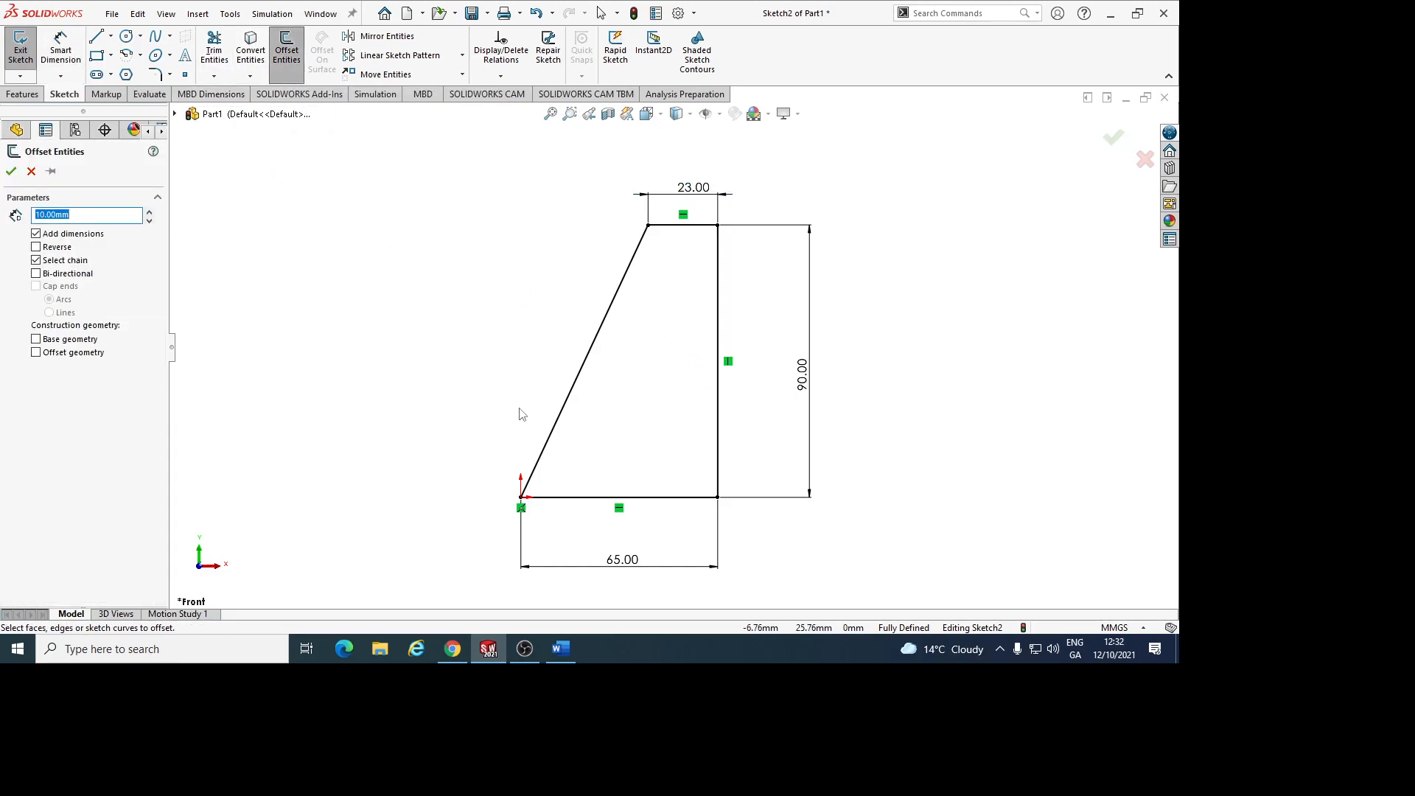
text(17)
key(Return)
click(721, 302)
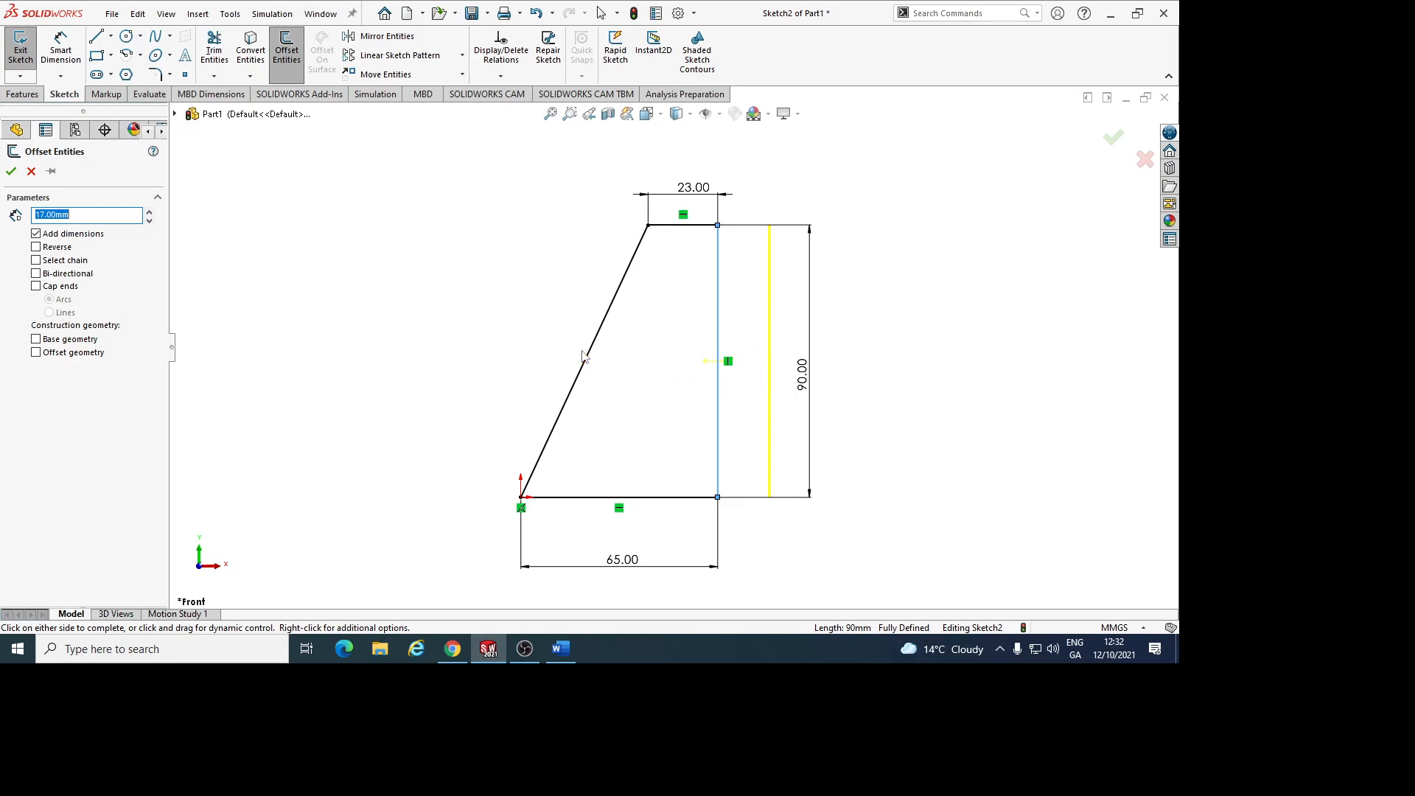
click(35, 247)
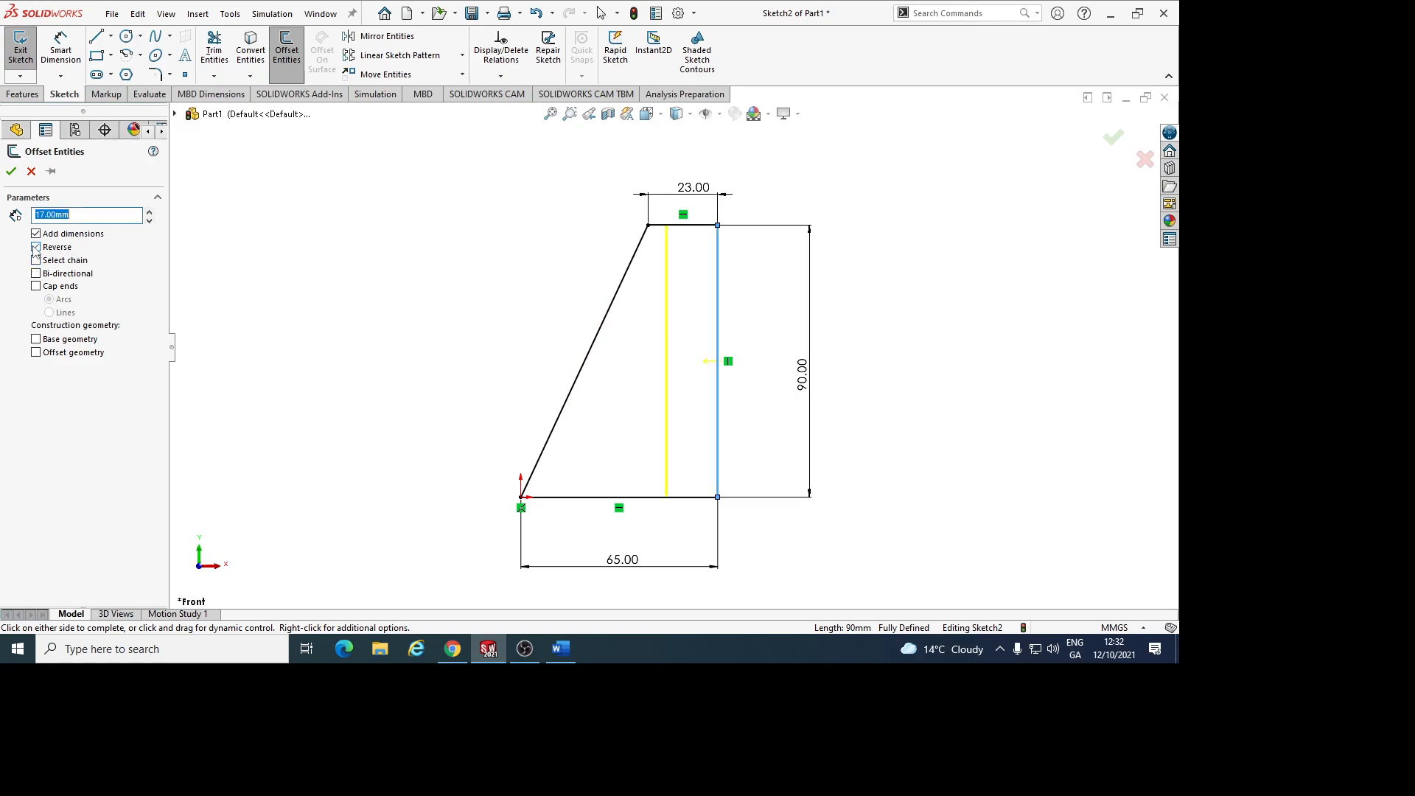
click(11, 172)
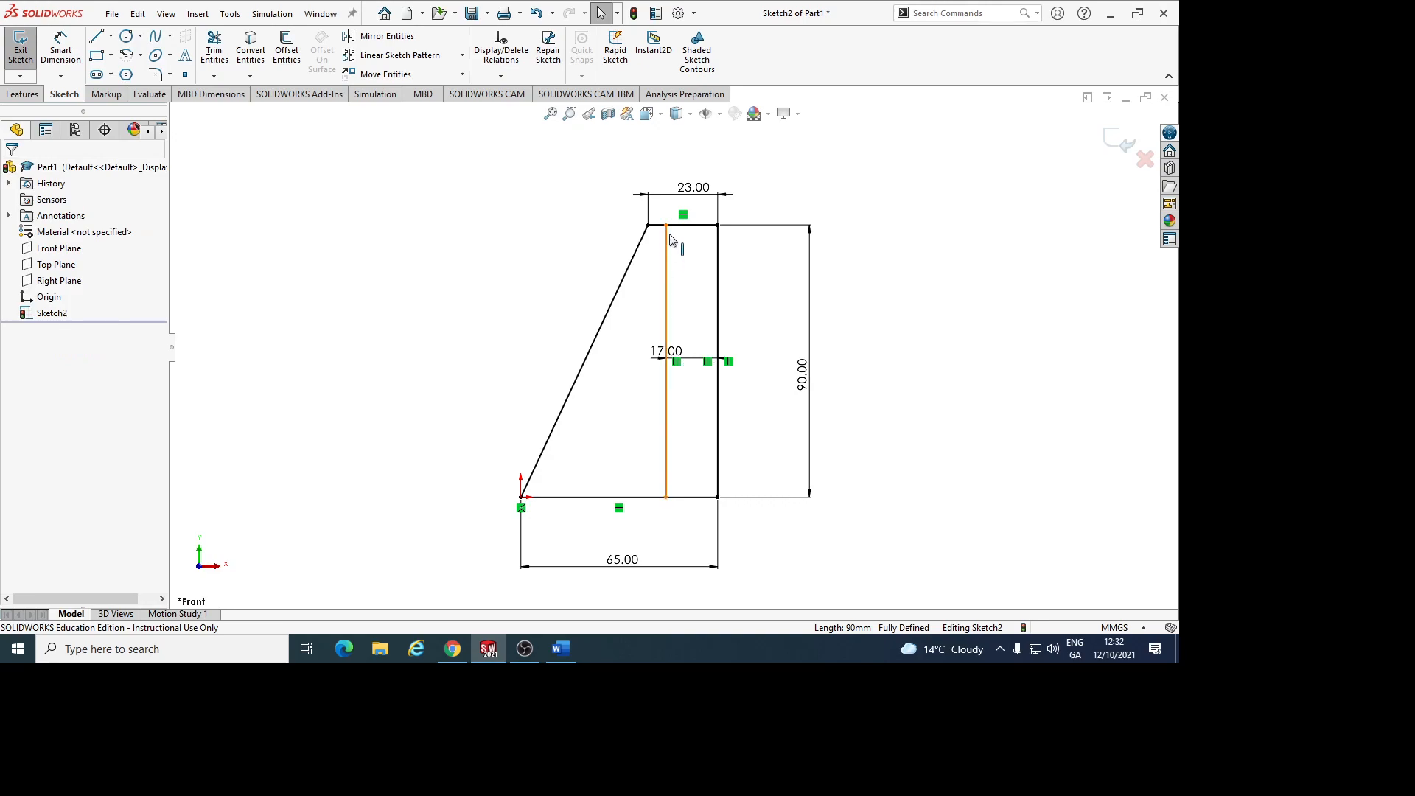
Offset the slanted left side 17 mm inward, reversing the offset direction
click(288, 52)
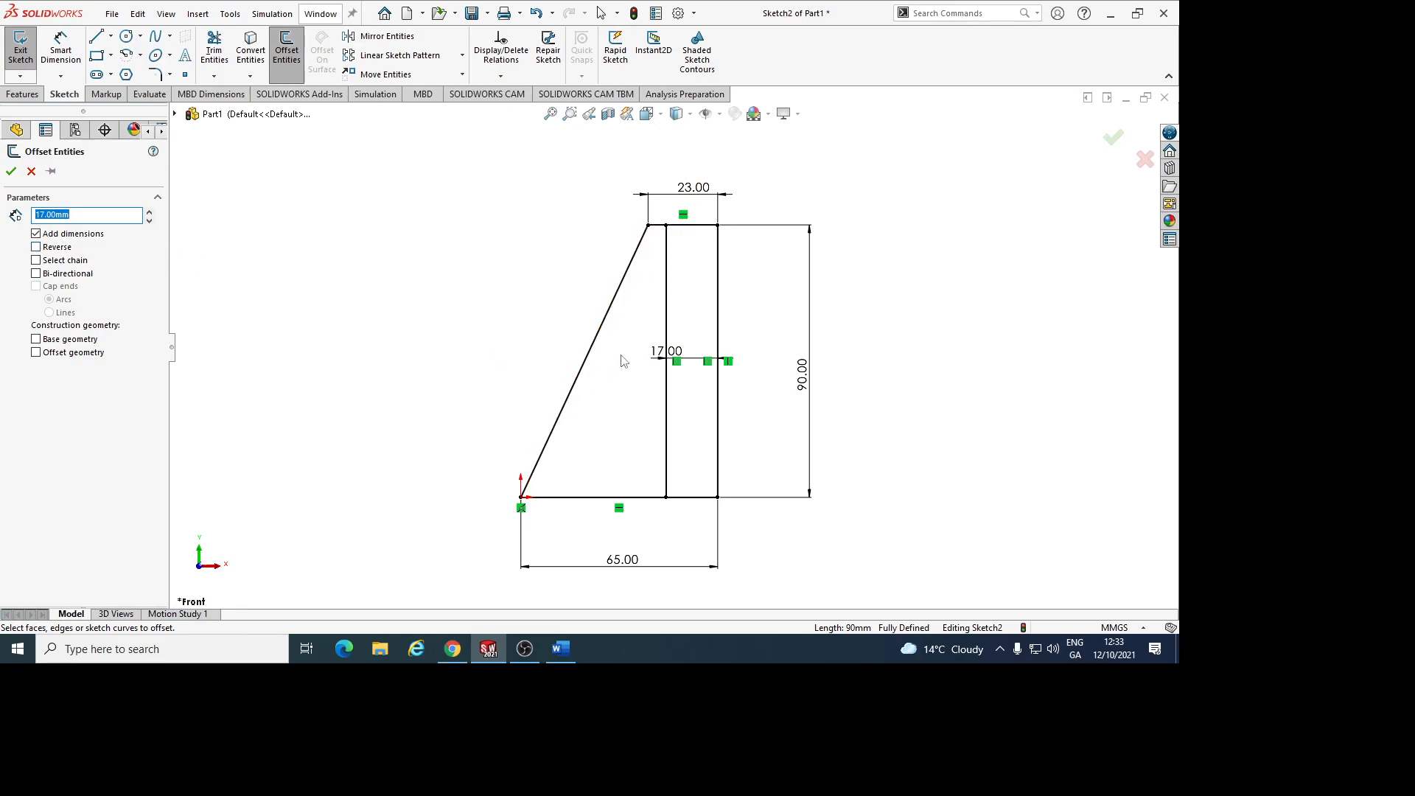
click(589, 352)
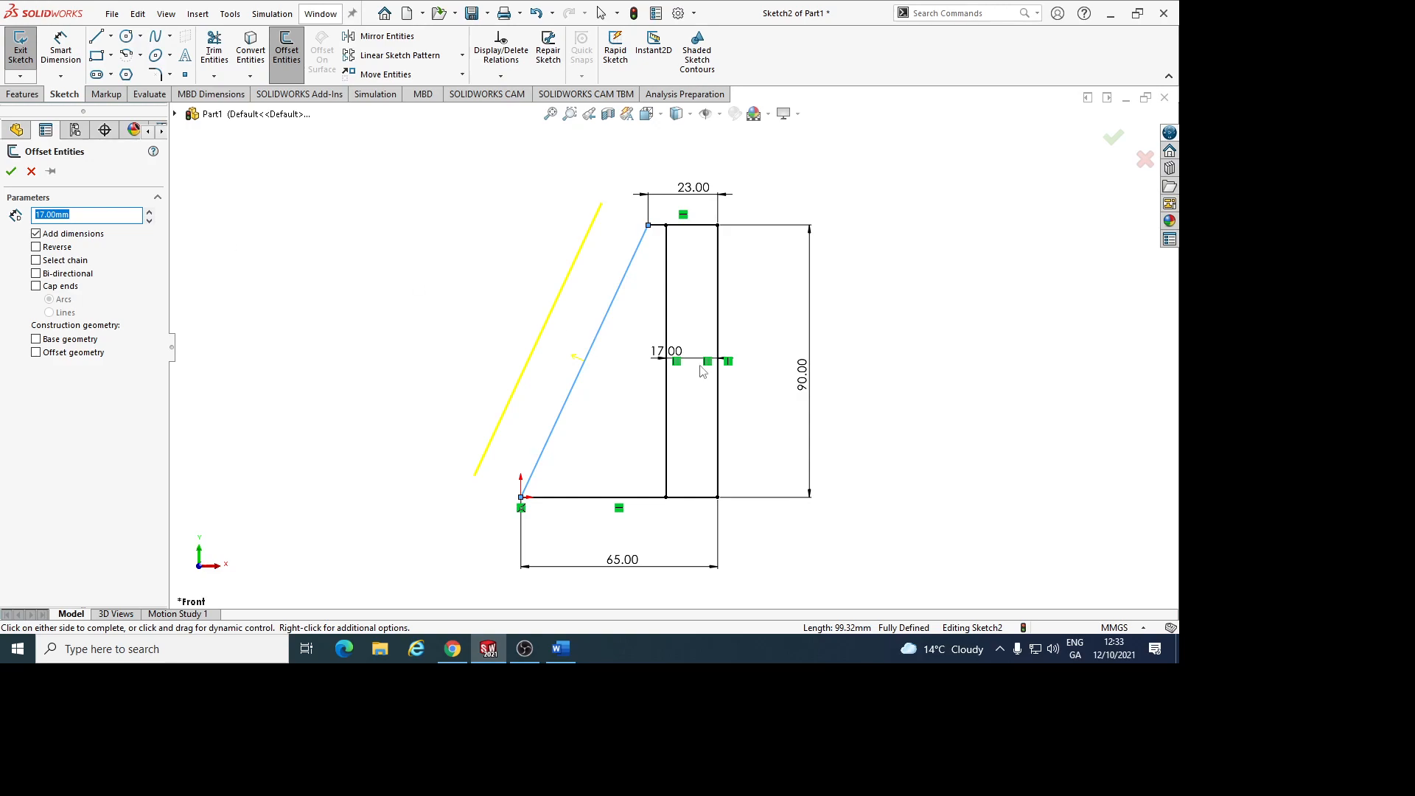
click(36, 248)
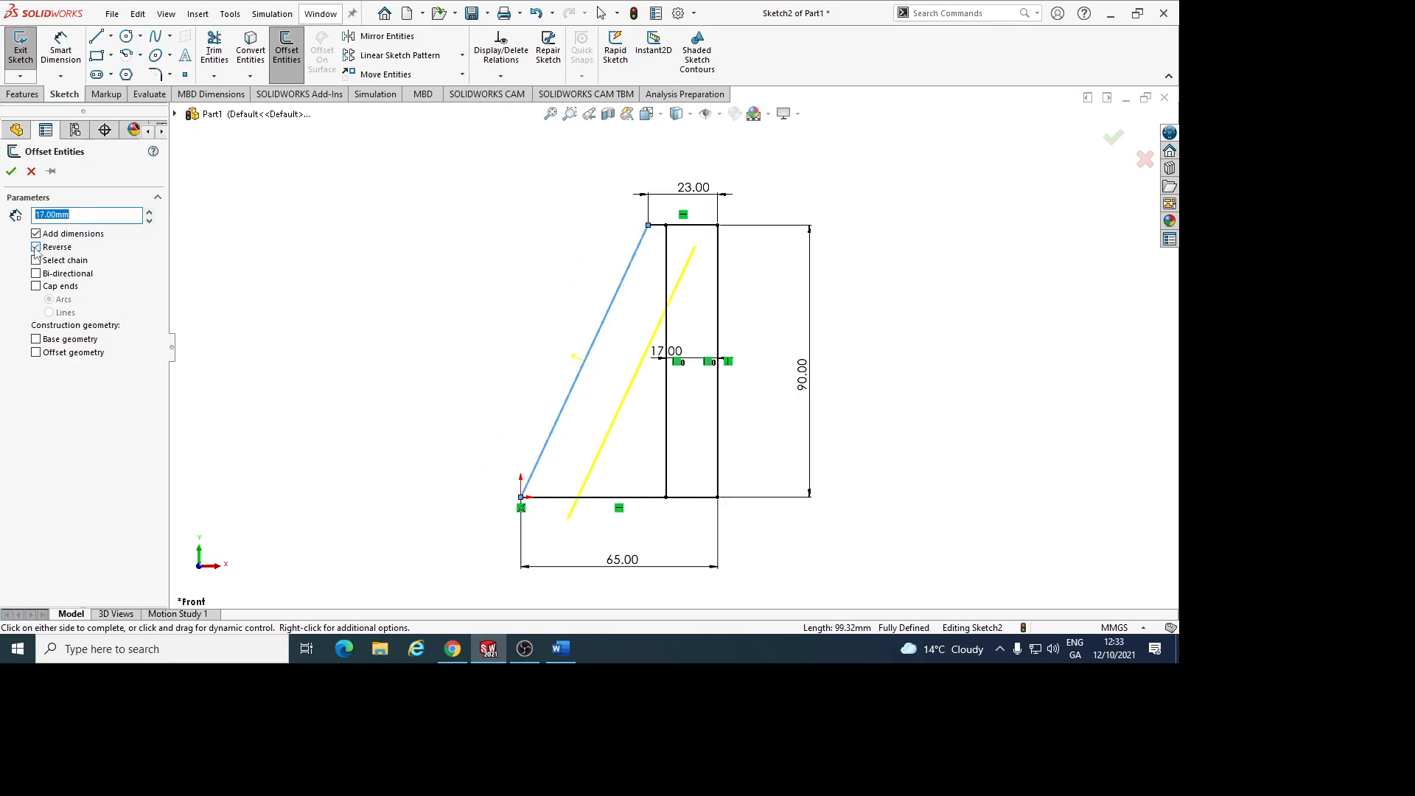
click(11, 171)
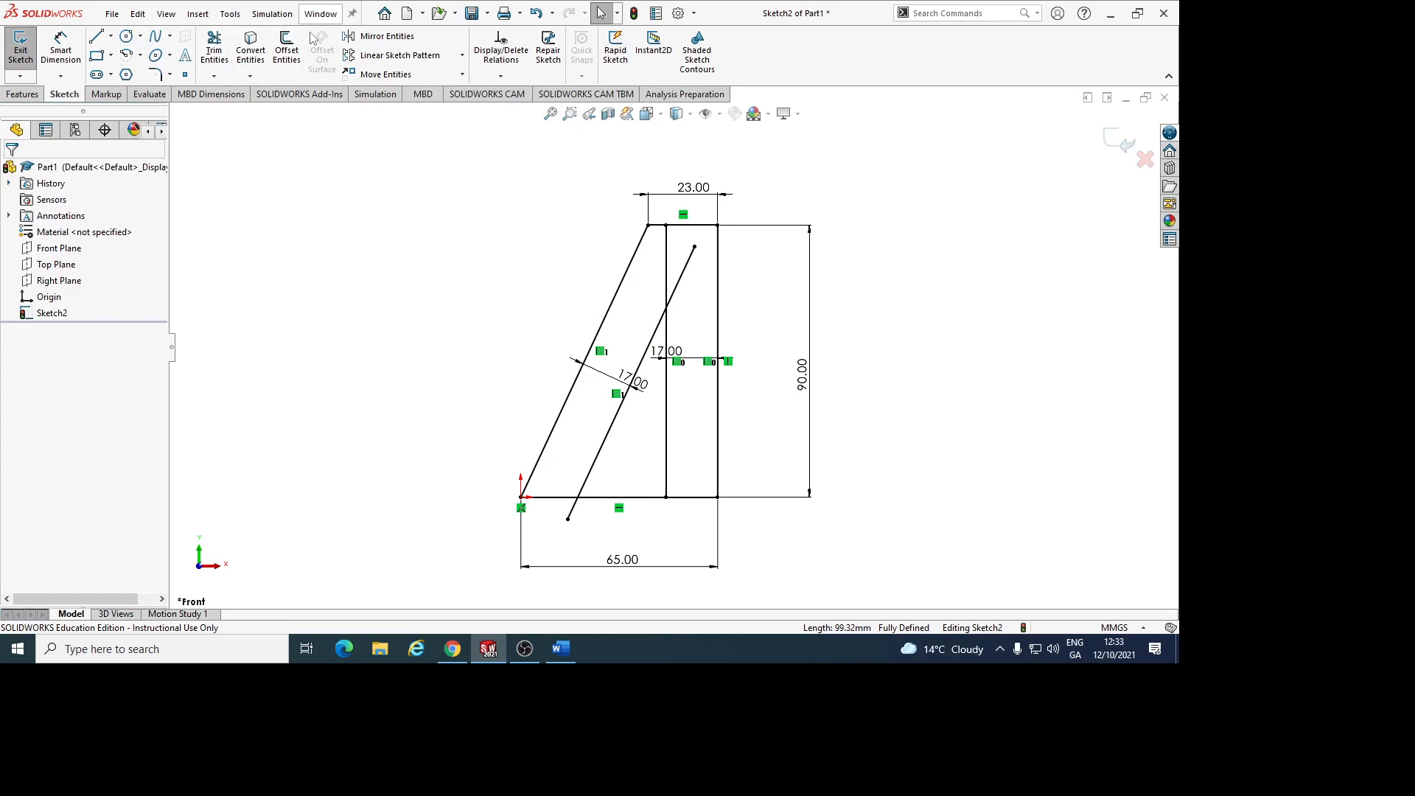
Offset the bottom edge 17 mm upward into the trapezoid, reversing the offset direction
click(287, 52)
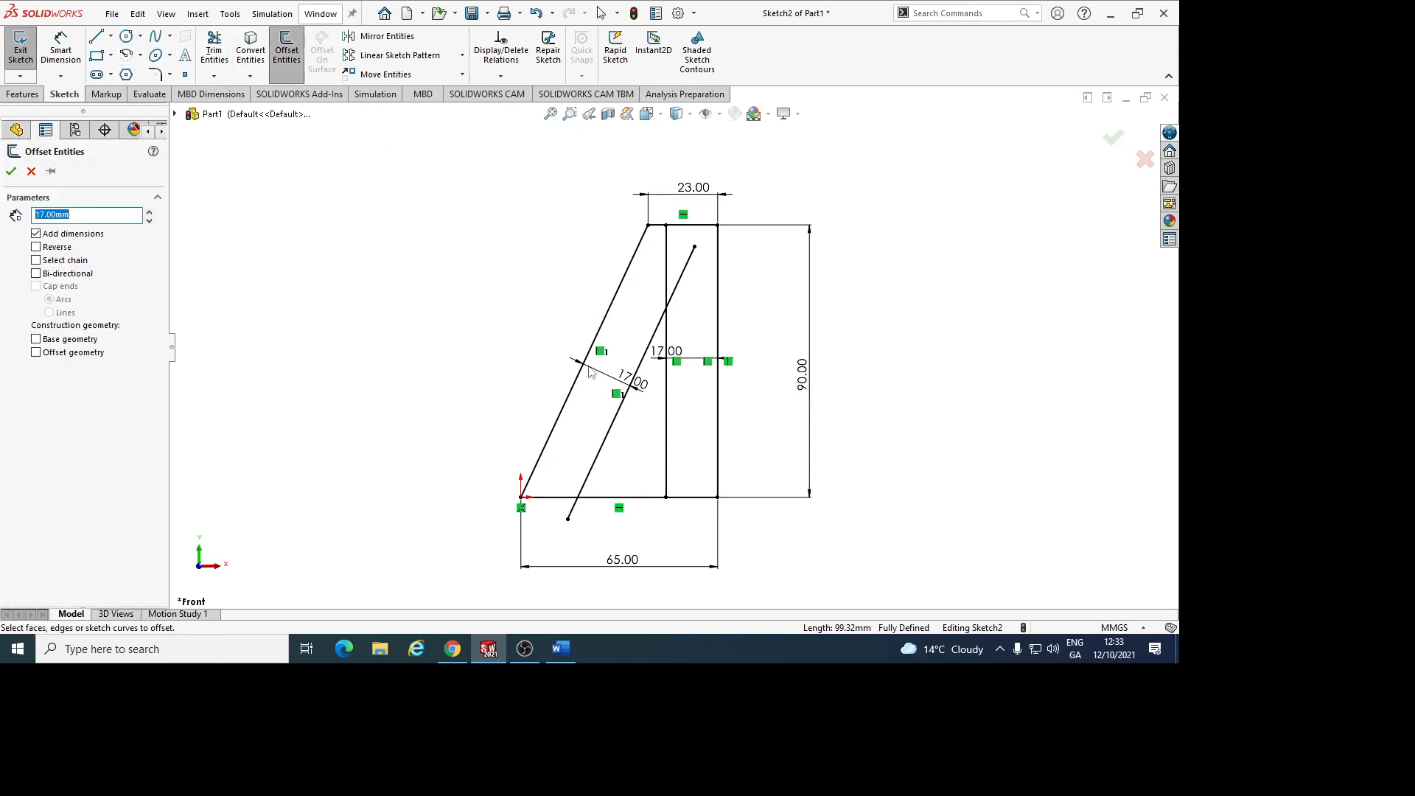
click(653, 504)
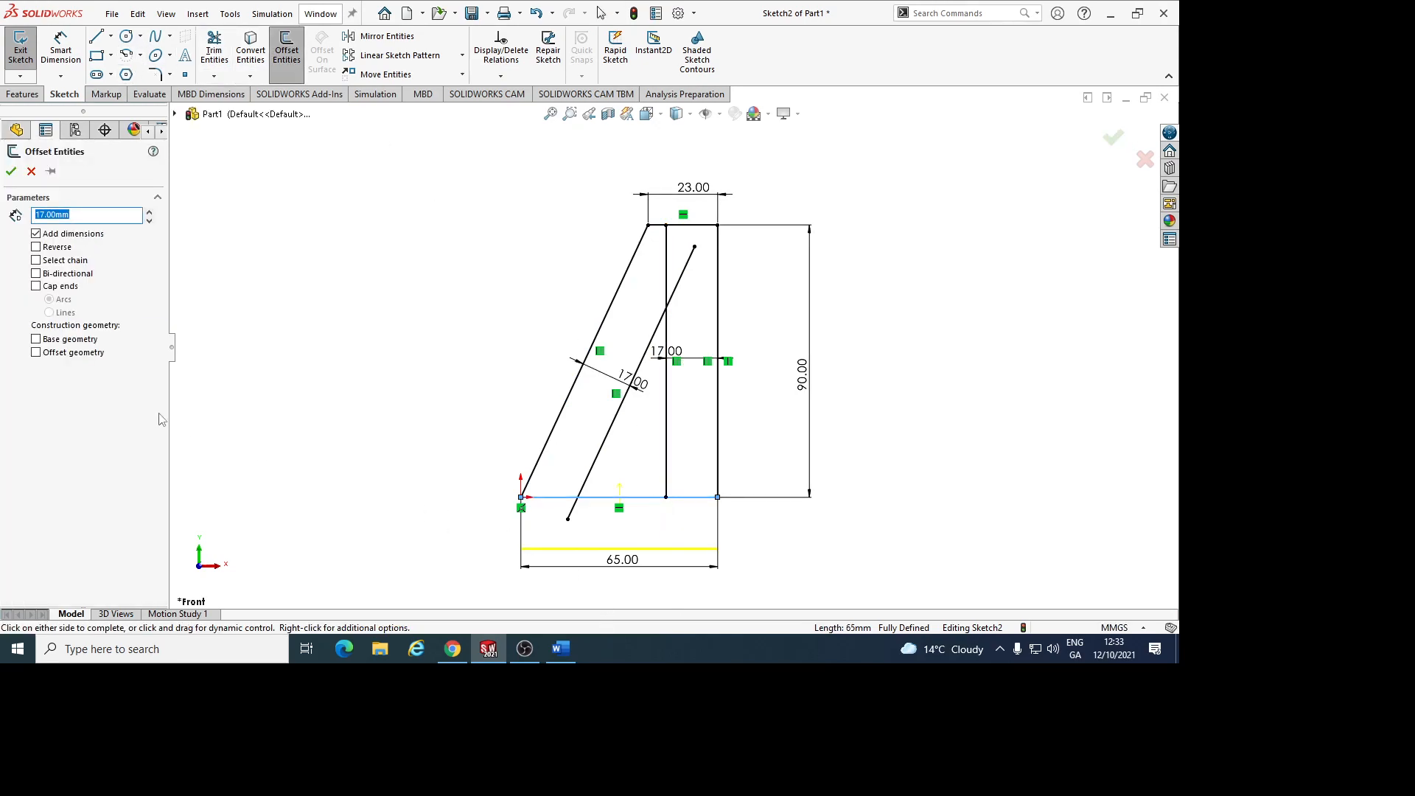
click(36, 247)
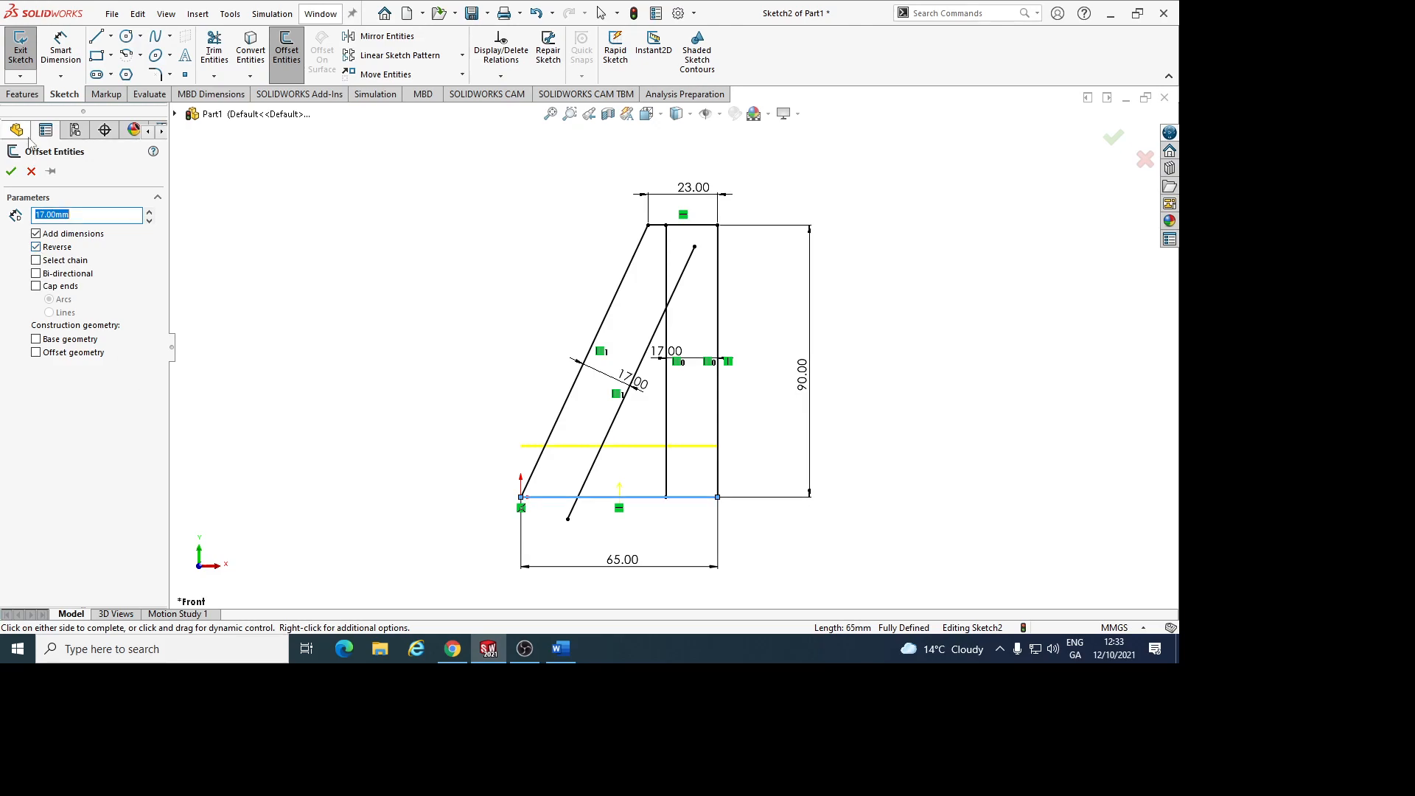
click(11, 171)
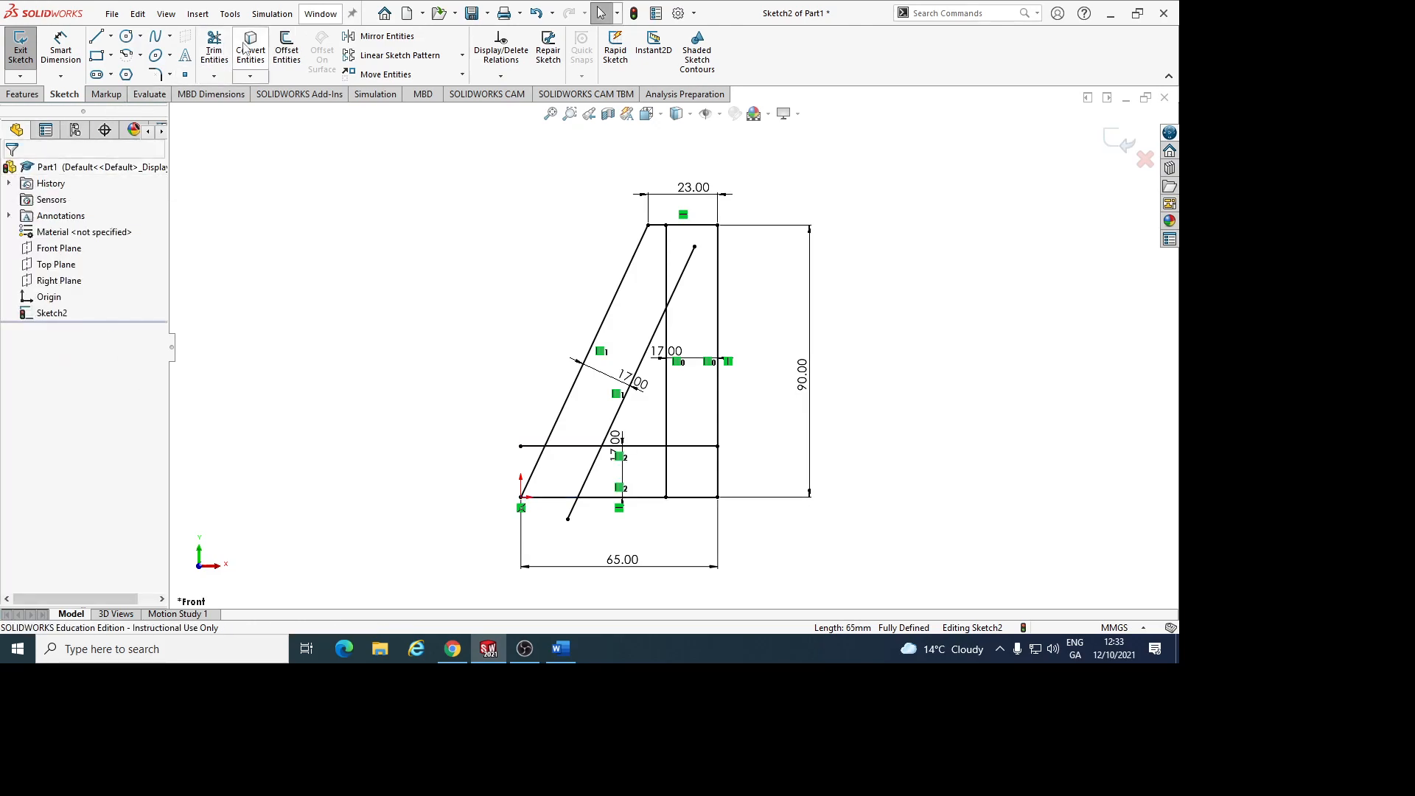
Offset the lower horizontal crossbar line 17 mm upward, reversing the offset direction
click(286, 48)
click(590, 446)
click(35, 247)
click(11, 171)
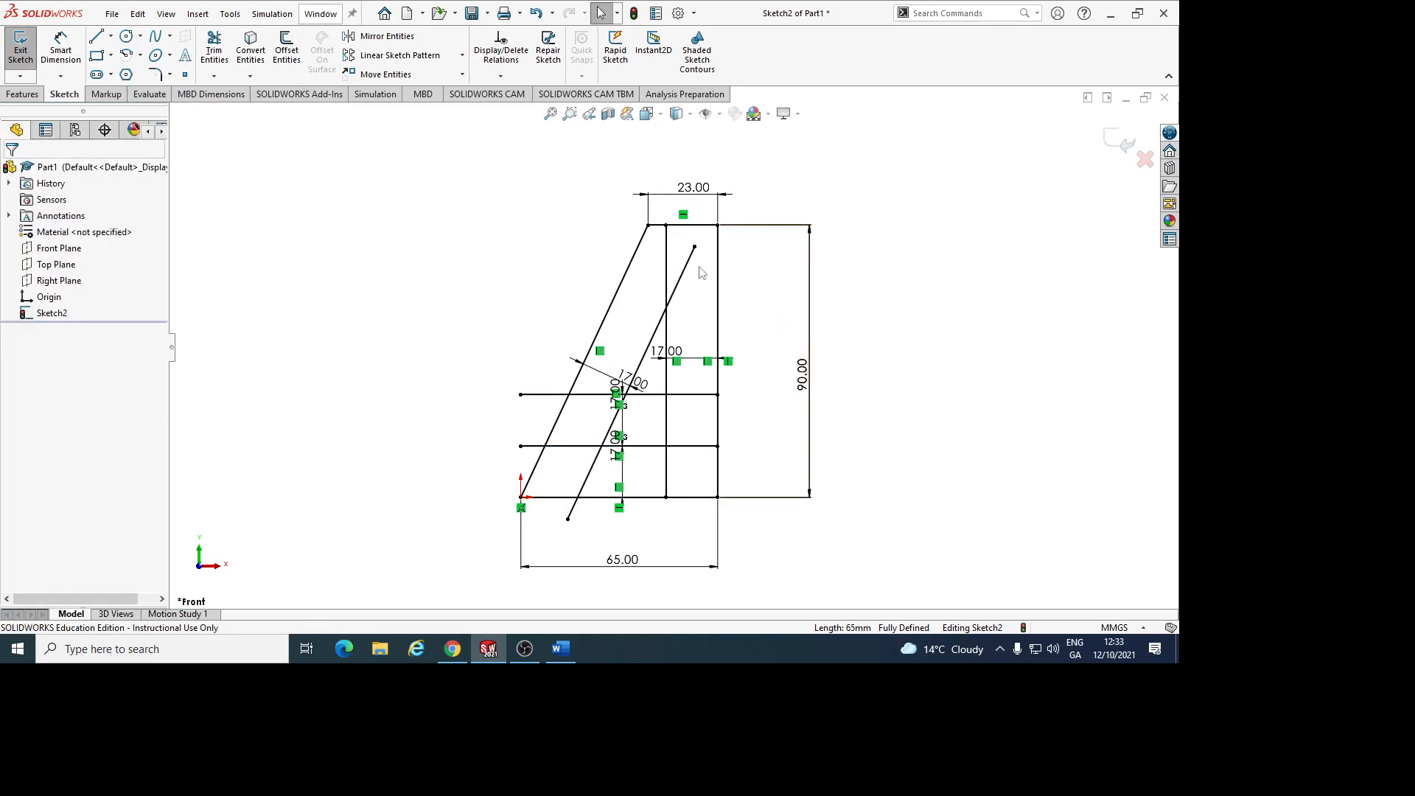
Check the AA logo reference in Word, then power-trim both horizontal offset lines where they extend beyond the slanted outer side in SOLIDWORKS
click(563, 654)
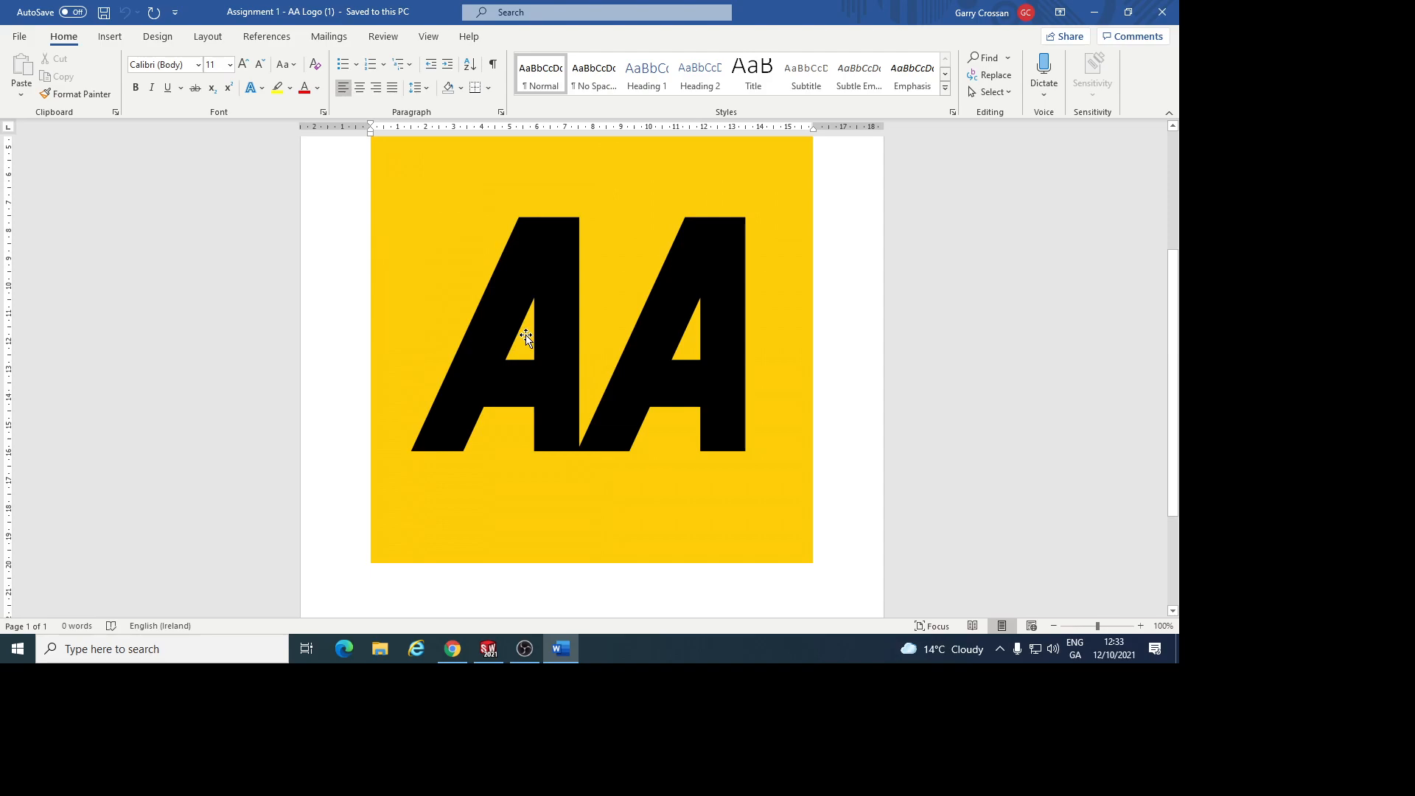
click(482, 654)
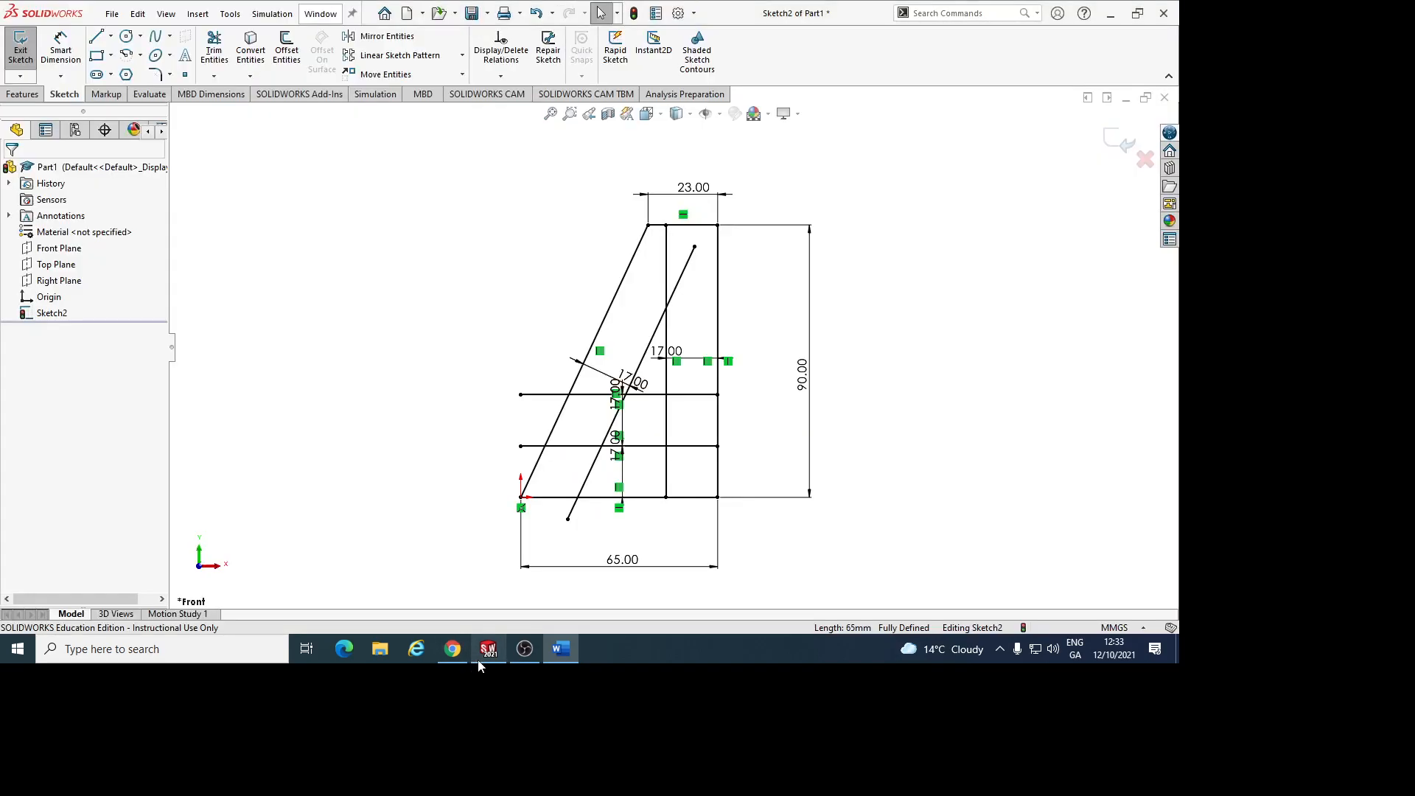
click(213, 52)
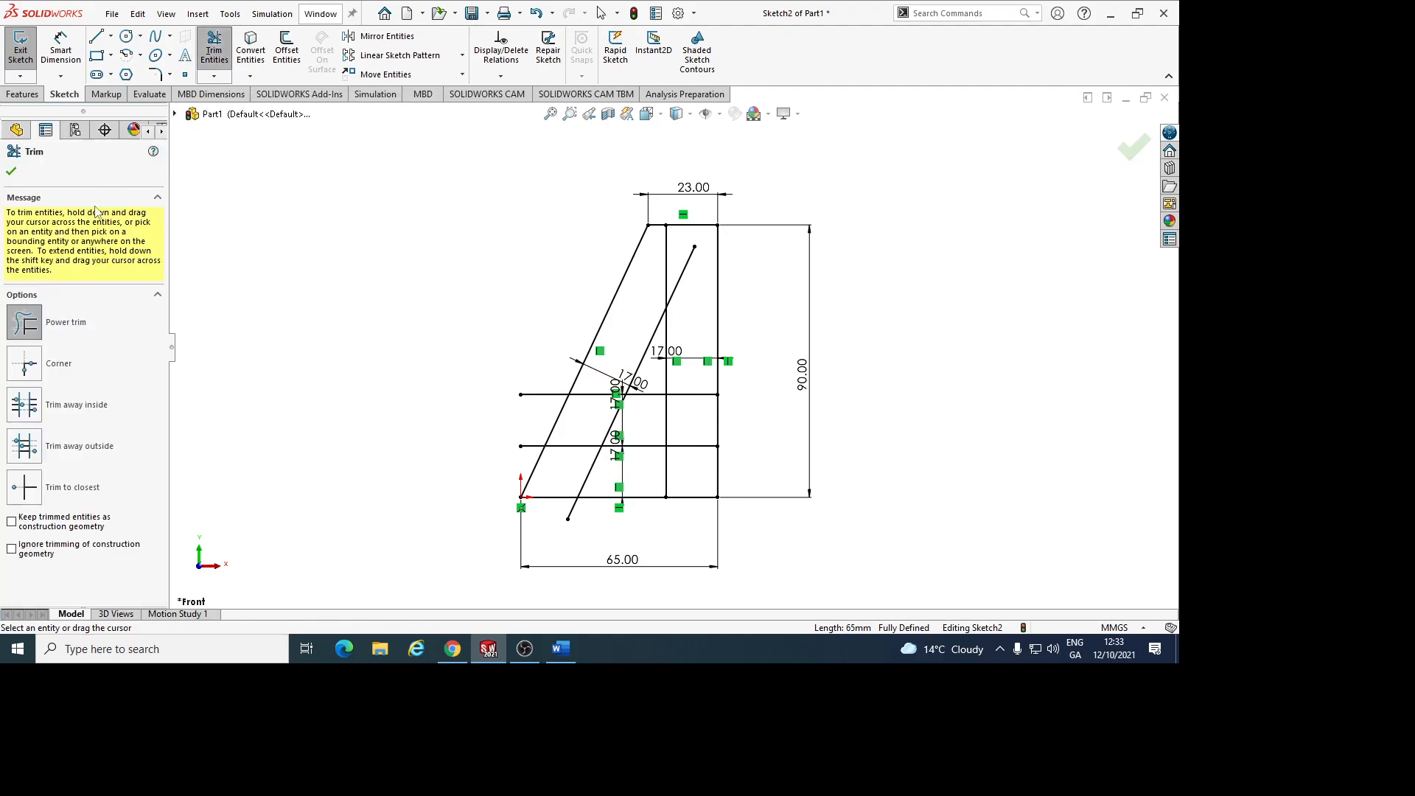
click(16, 325)
mouse_move(366, 221)
mouse_down()
mouse_move(278, 221)
mouse_move(248, 324)
mouse_move(351, 381)
mouse_move(385, 301)
mouse_up()
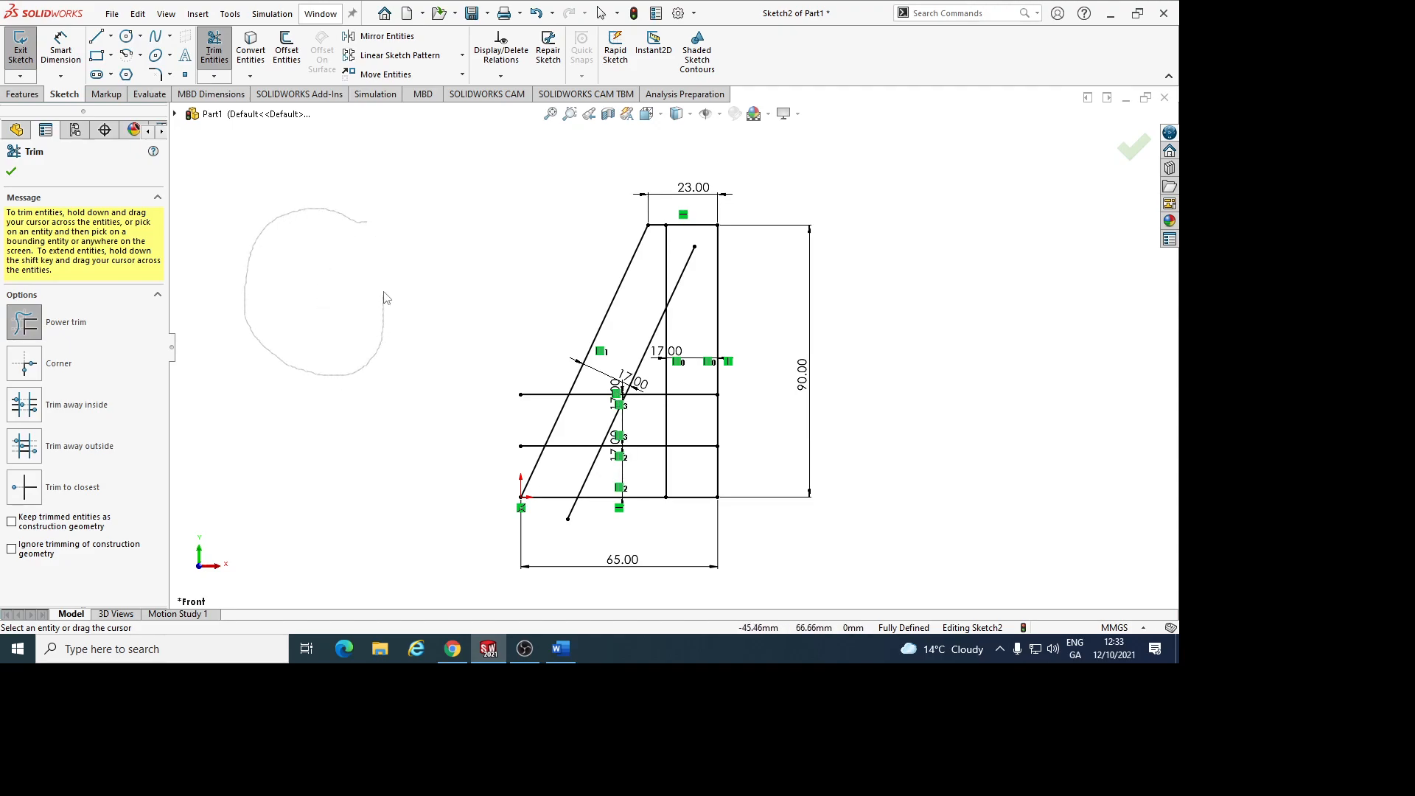
mouse_move(327, 214)
mouse_down()
mouse_move(268, 278)
mouse_move(333, 363)
mouse_move(324, 249)
mouse_move(320, 327)
mouse_move(329, 282)
mouse_move(418, 288)
mouse_move(275, 398)
mouse_move(271, 181)
mouse_move(407, 343)
mouse_move(335, 439)
mouse_up()
mouse_move(457, 502)
mouse_down()
mouse_move(535, 446)
mouse_move(564, 389)
mouse_up()
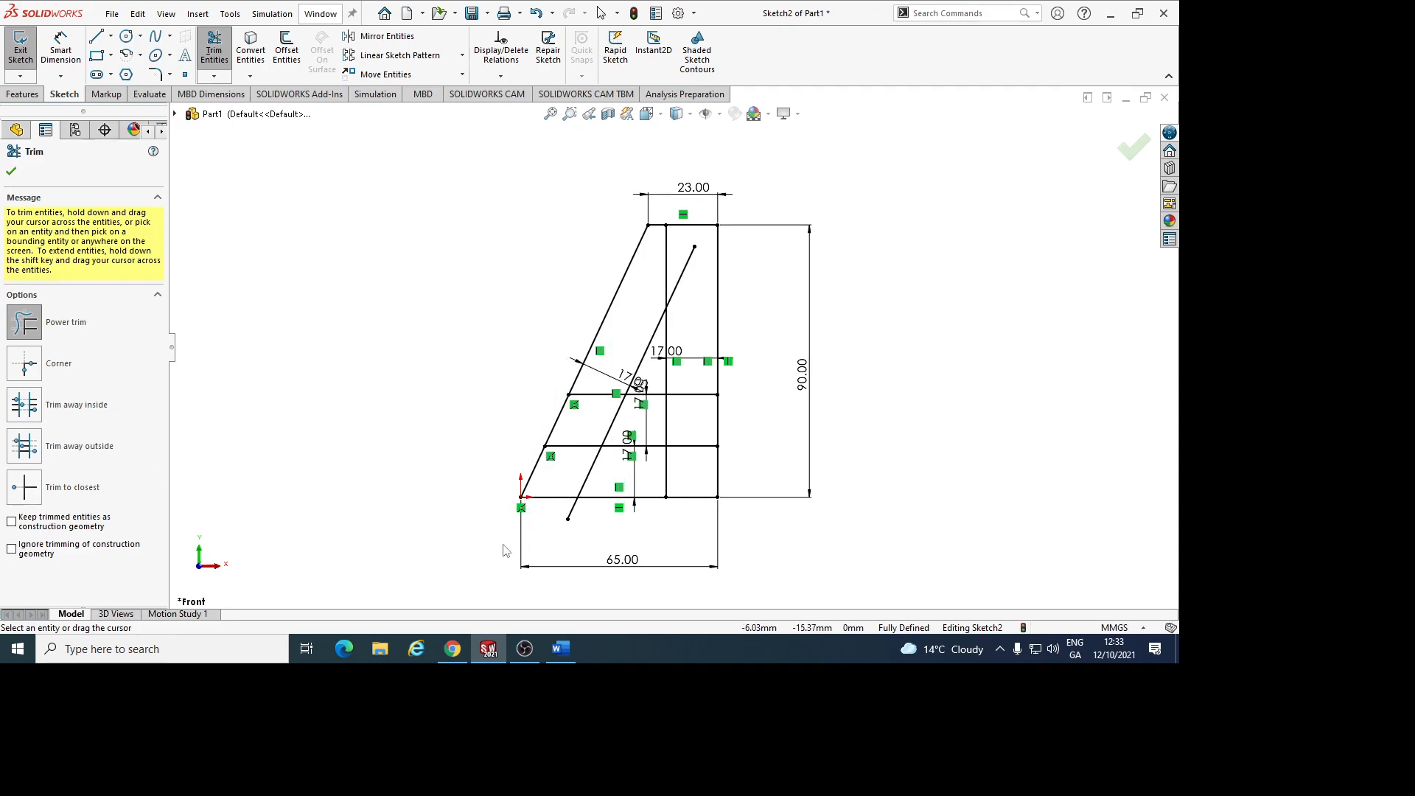
Trim the inner slanted line's overhanging ends, the inner vertical above their crossing, and the horizontal segments crossing both legs of the A
mouse_move(549, 520)
mouse_down()
mouse_move(583, 518)
mouse_move(579, 443)
mouse_move(630, 345)
mouse_up()
mouse_move(667, 280)
mouse_down()
mouse_move(698, 298)
mouse_move(704, 325)
mouse_up()
drag(703, 376, 696, 487)
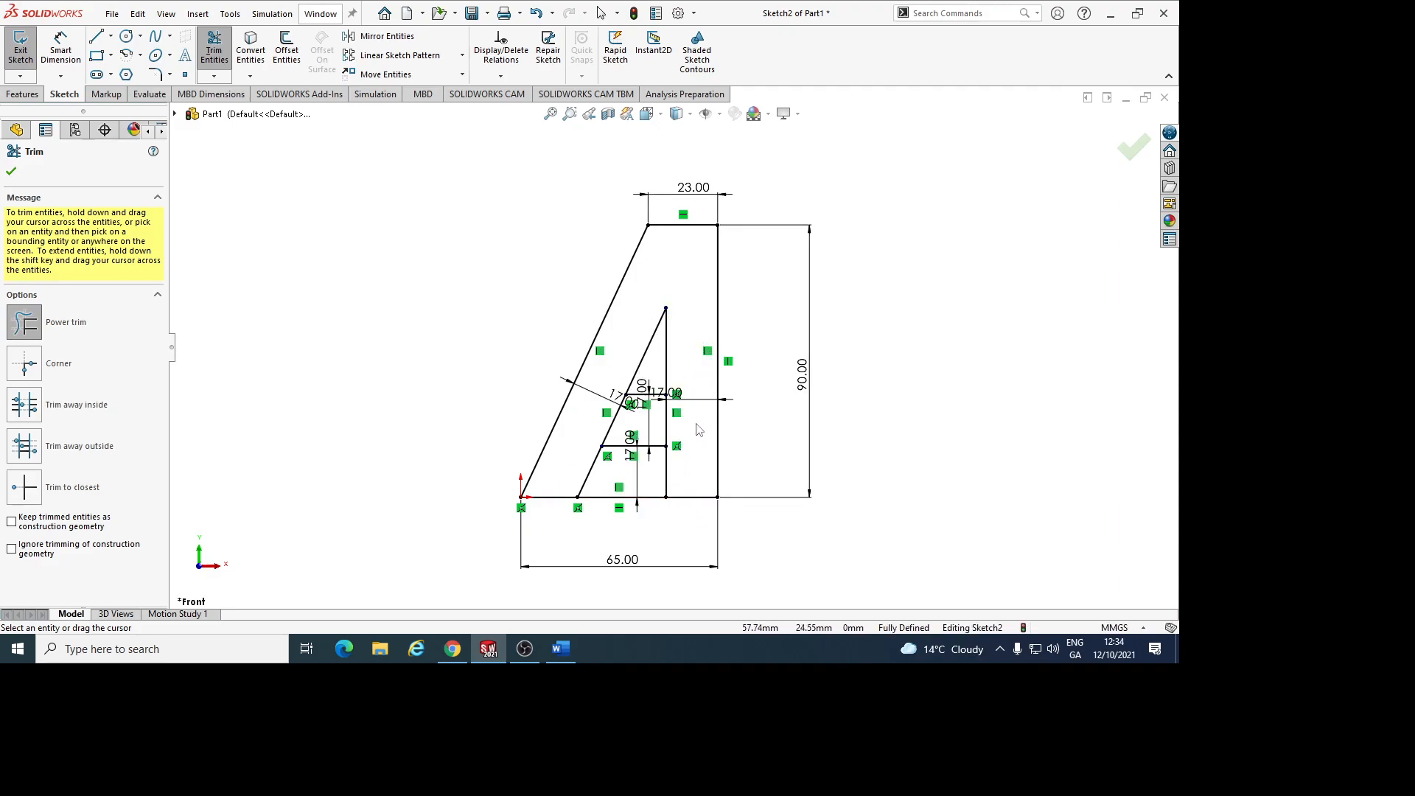
Trim the inner line segments crossing the crossbar and the base segment between the legs, checking the shape against the Word reference
drag(693, 422, 599, 422)
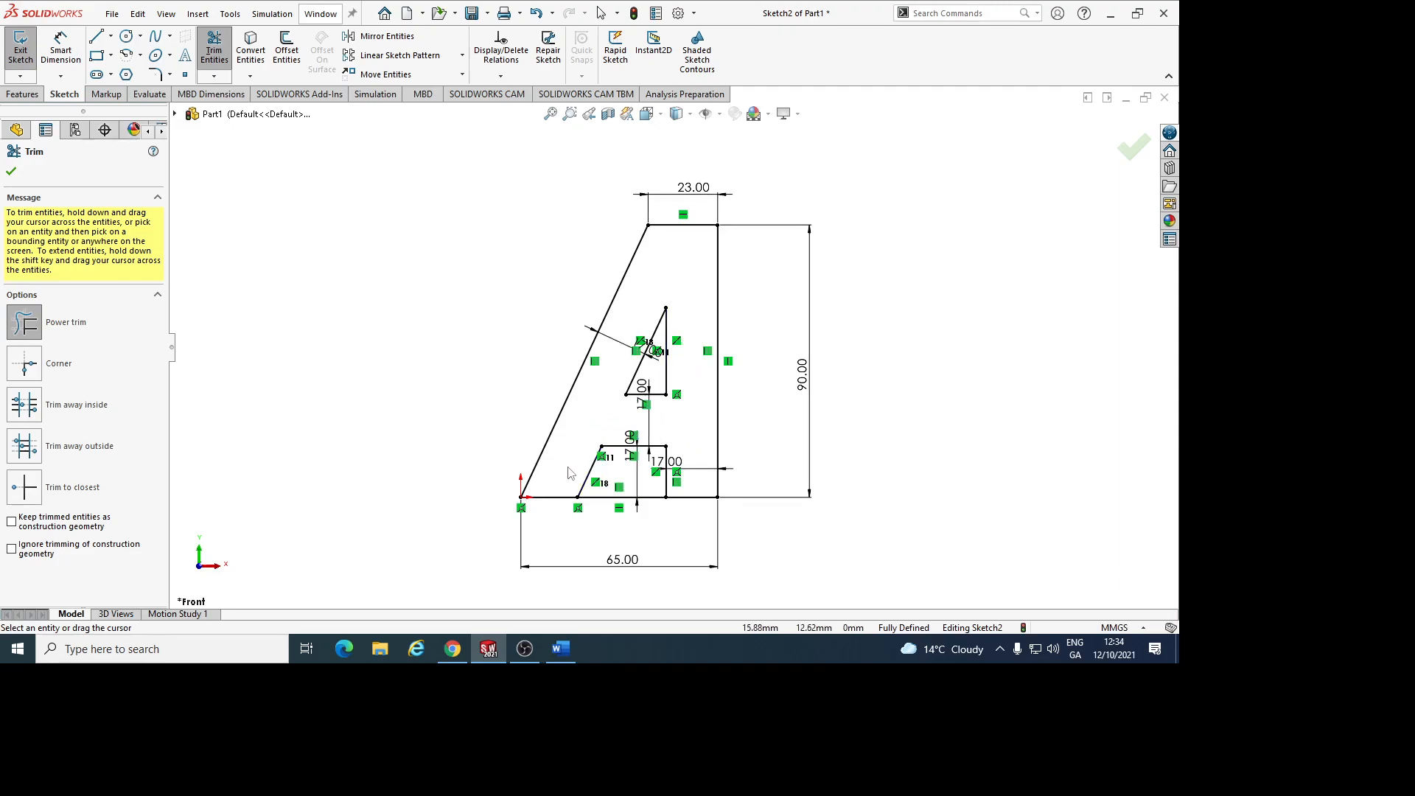
drag(613, 569, 627, 461)
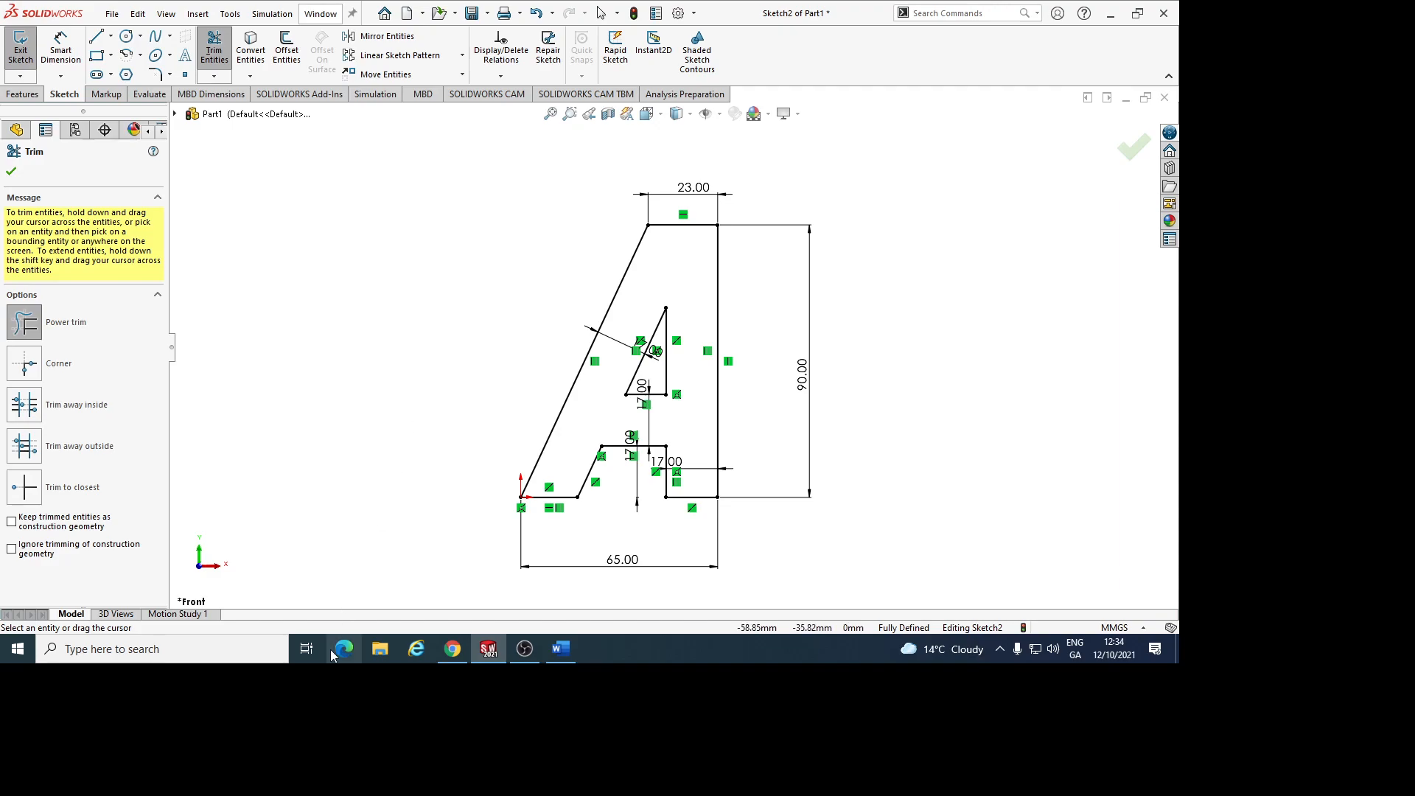
click(560, 650)
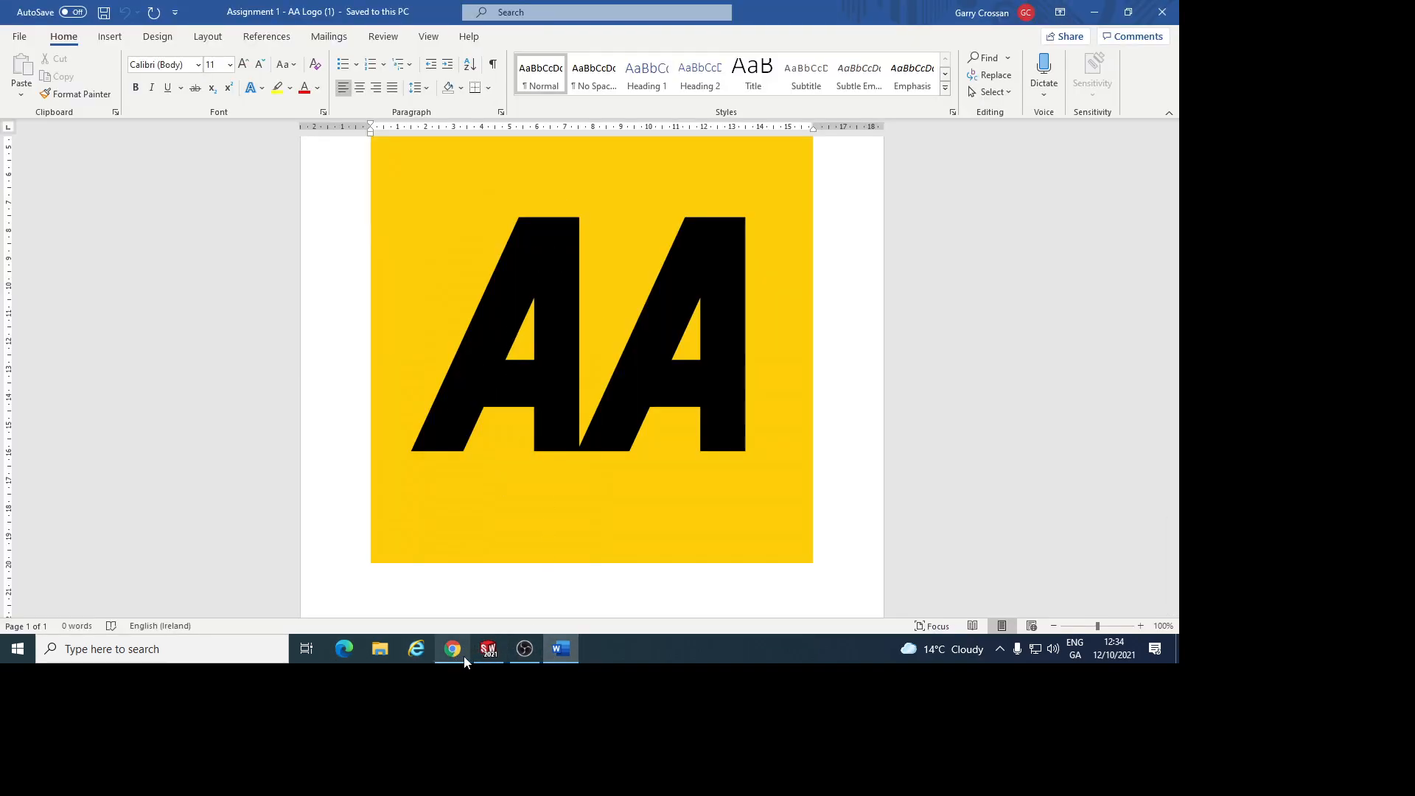
click(488, 649)
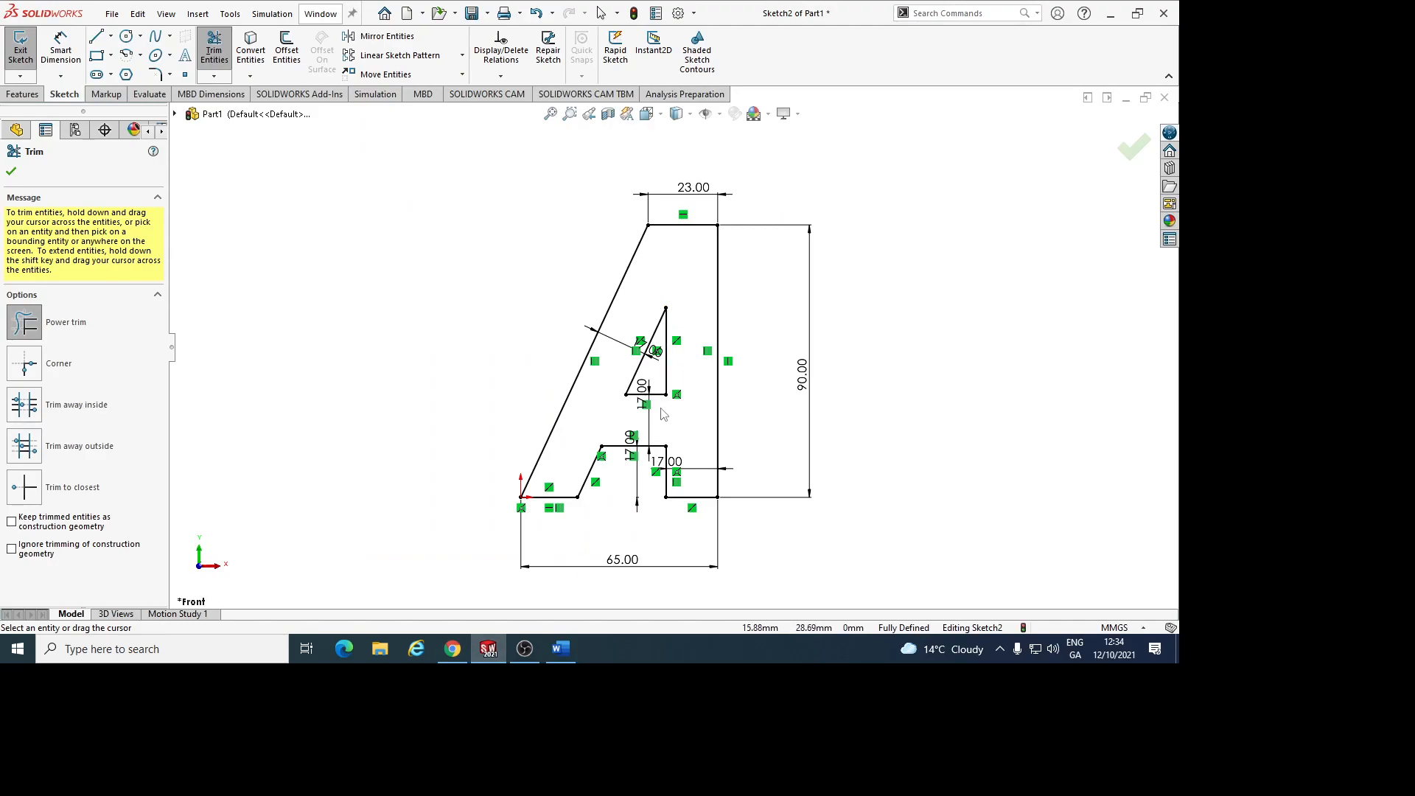
click(13, 173)
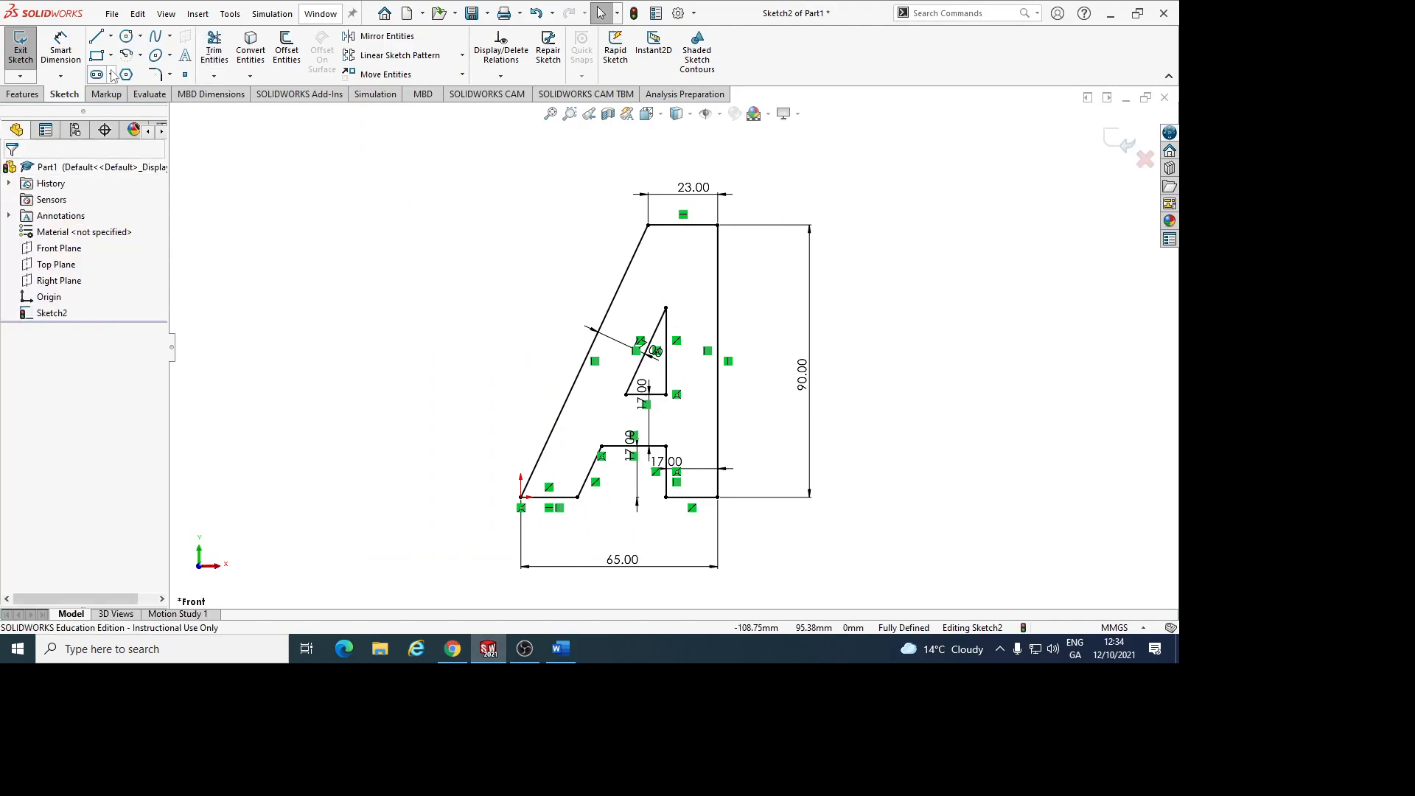
Copy the whole dimensioned A with relations kept, from its lower-left corner at the origin to its lower-right corner
click(463, 75)
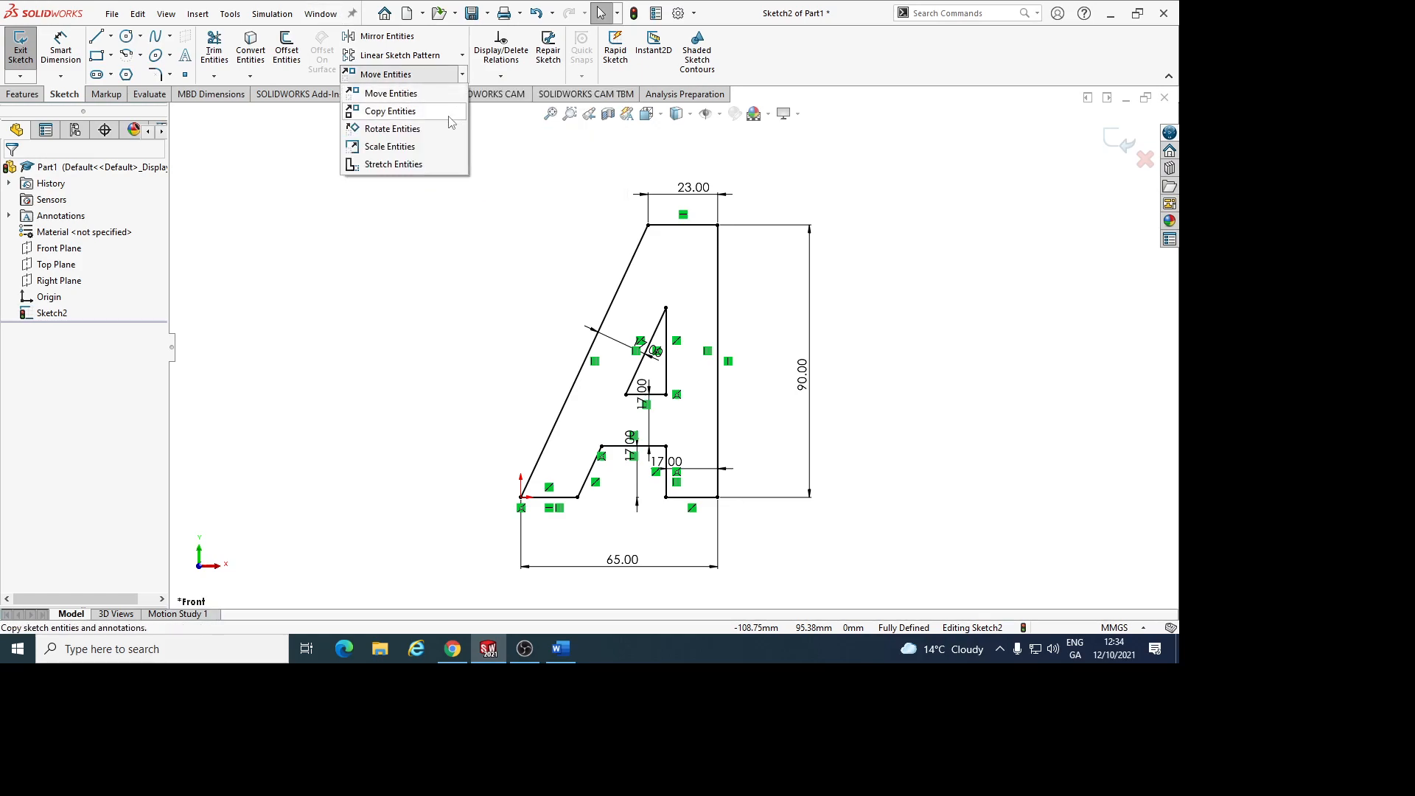
click(377, 118)
mouse_move(327, 152)
mouse_down()
mouse_move(553, 404)
mouse_move(883, 608)
mouse_move(858, 598)
mouse_up()
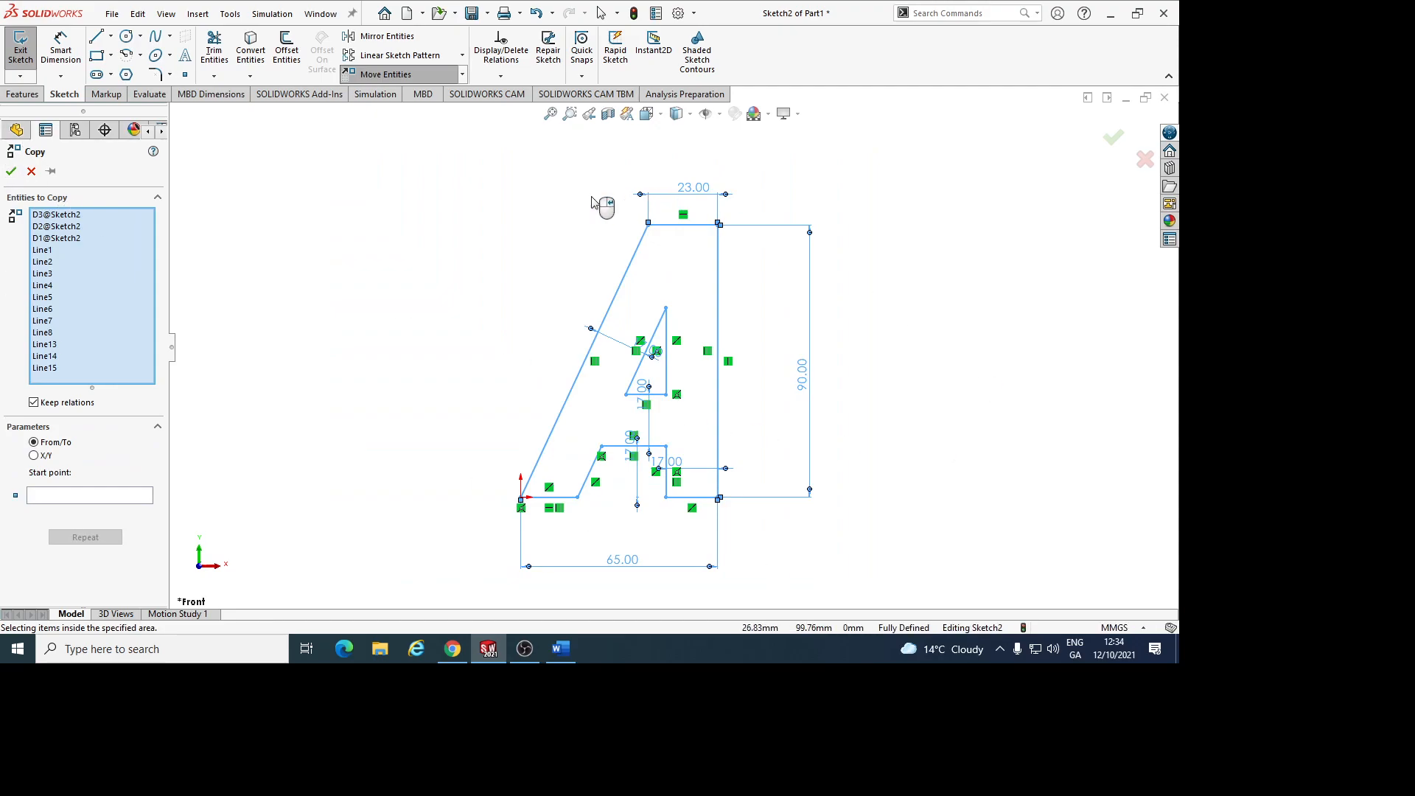
click(50, 499)
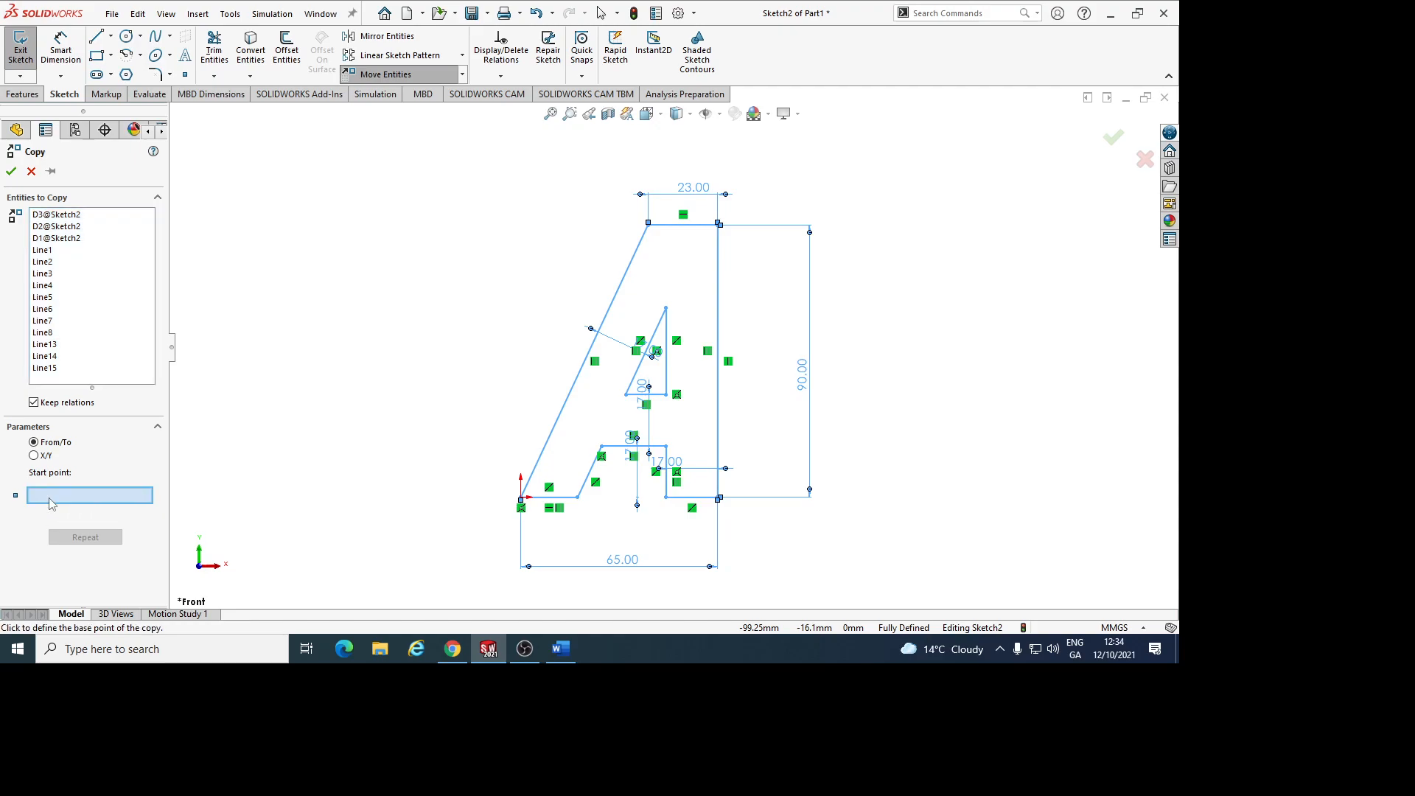
click(520, 499)
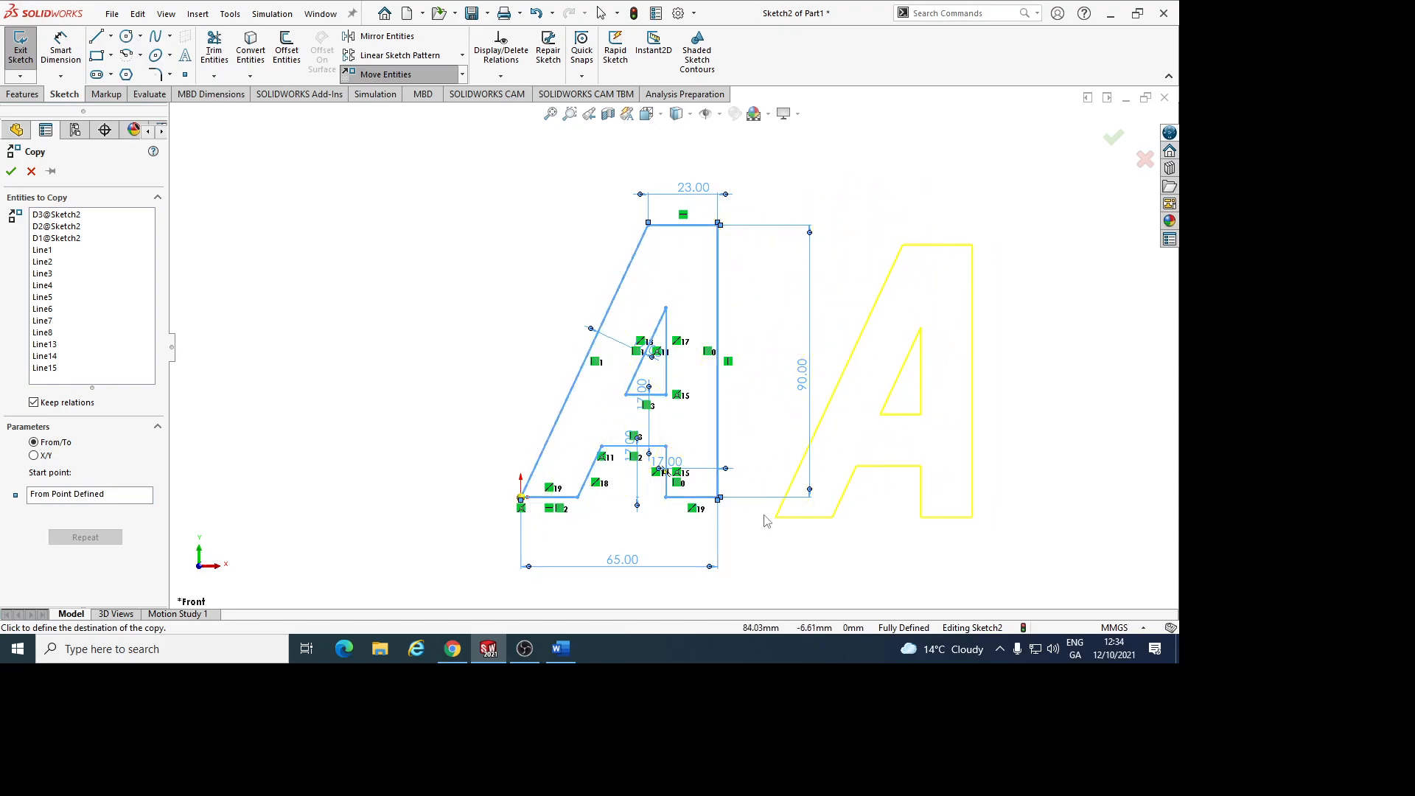
click(719, 499)
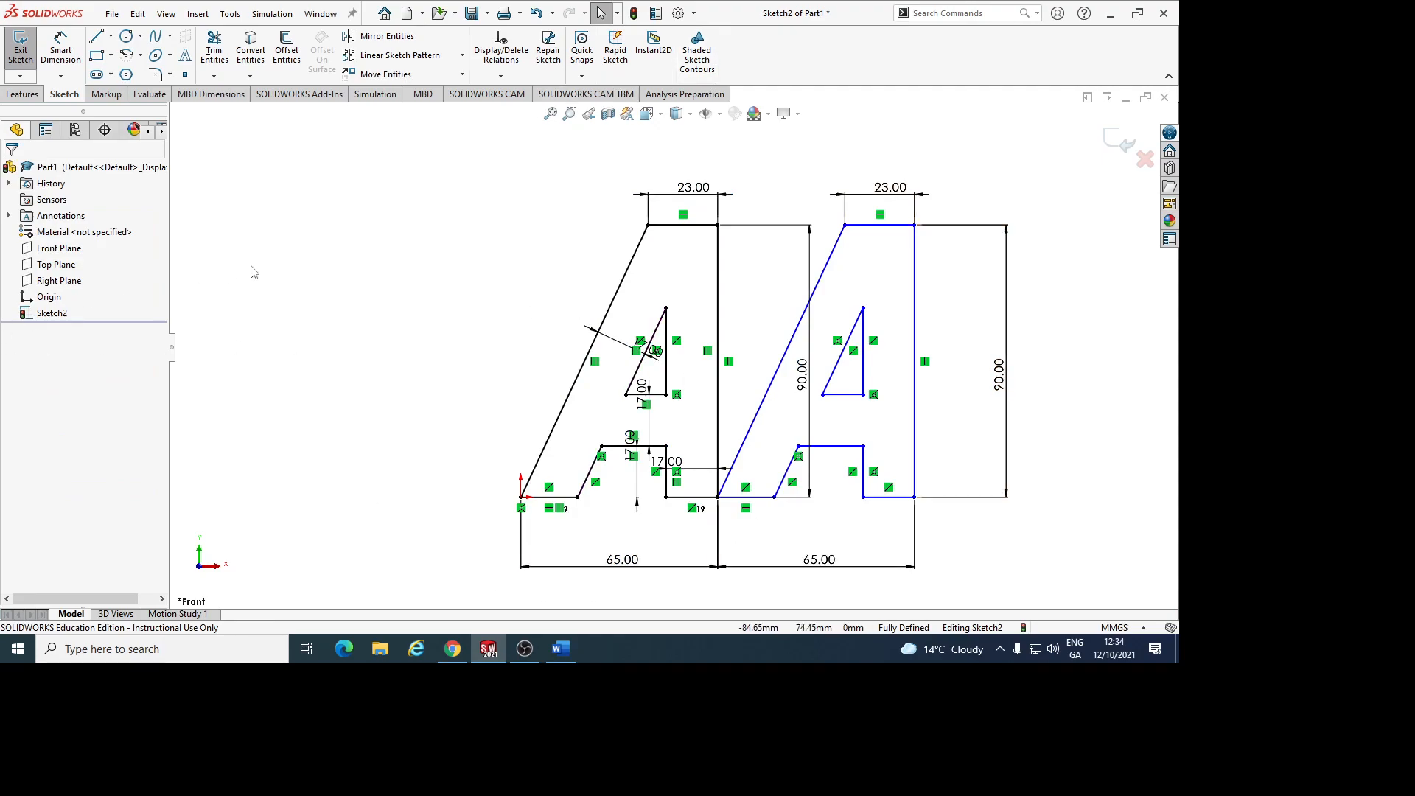
Extrude both letter A regions of the sketch as a blind boss 10 mm deep
click(31, 99)
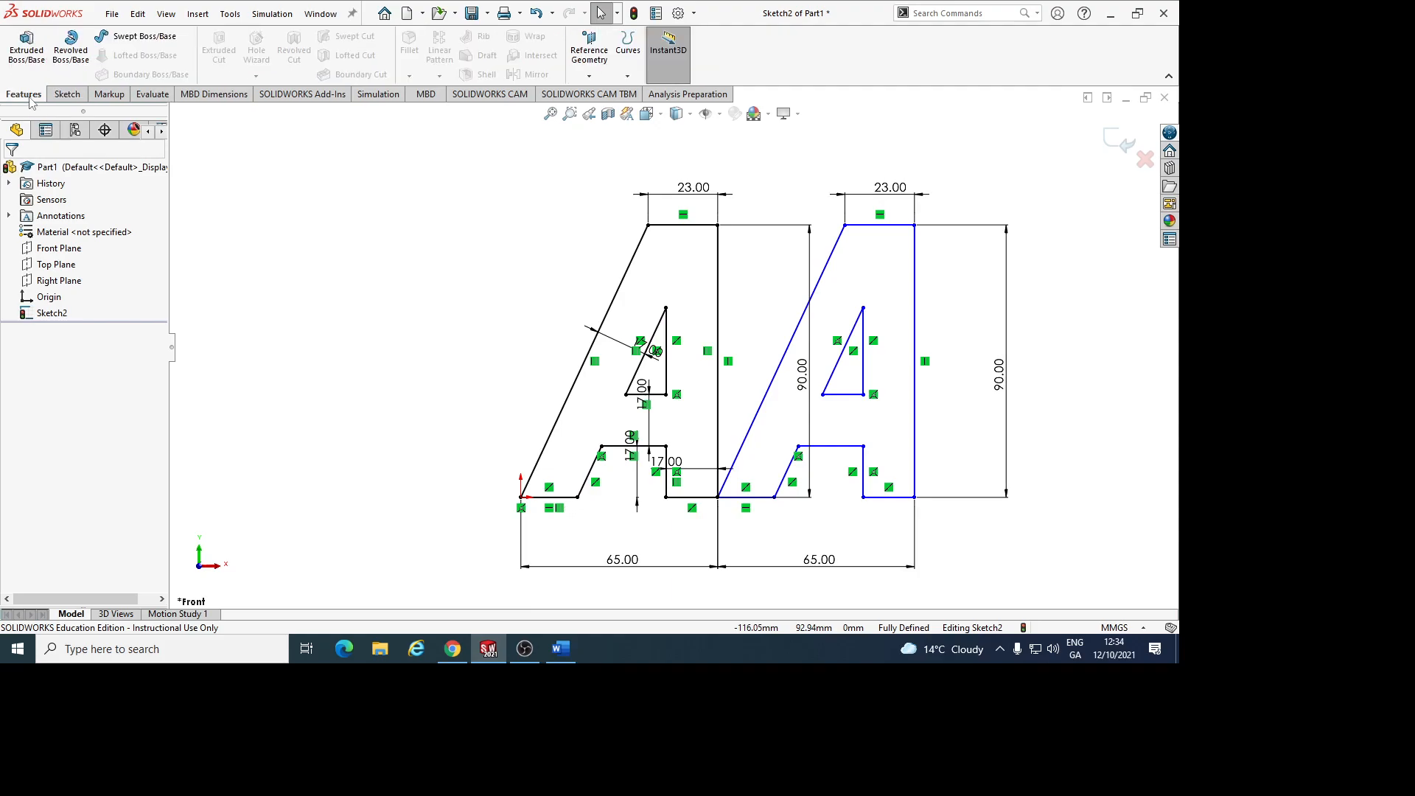
click(29, 57)
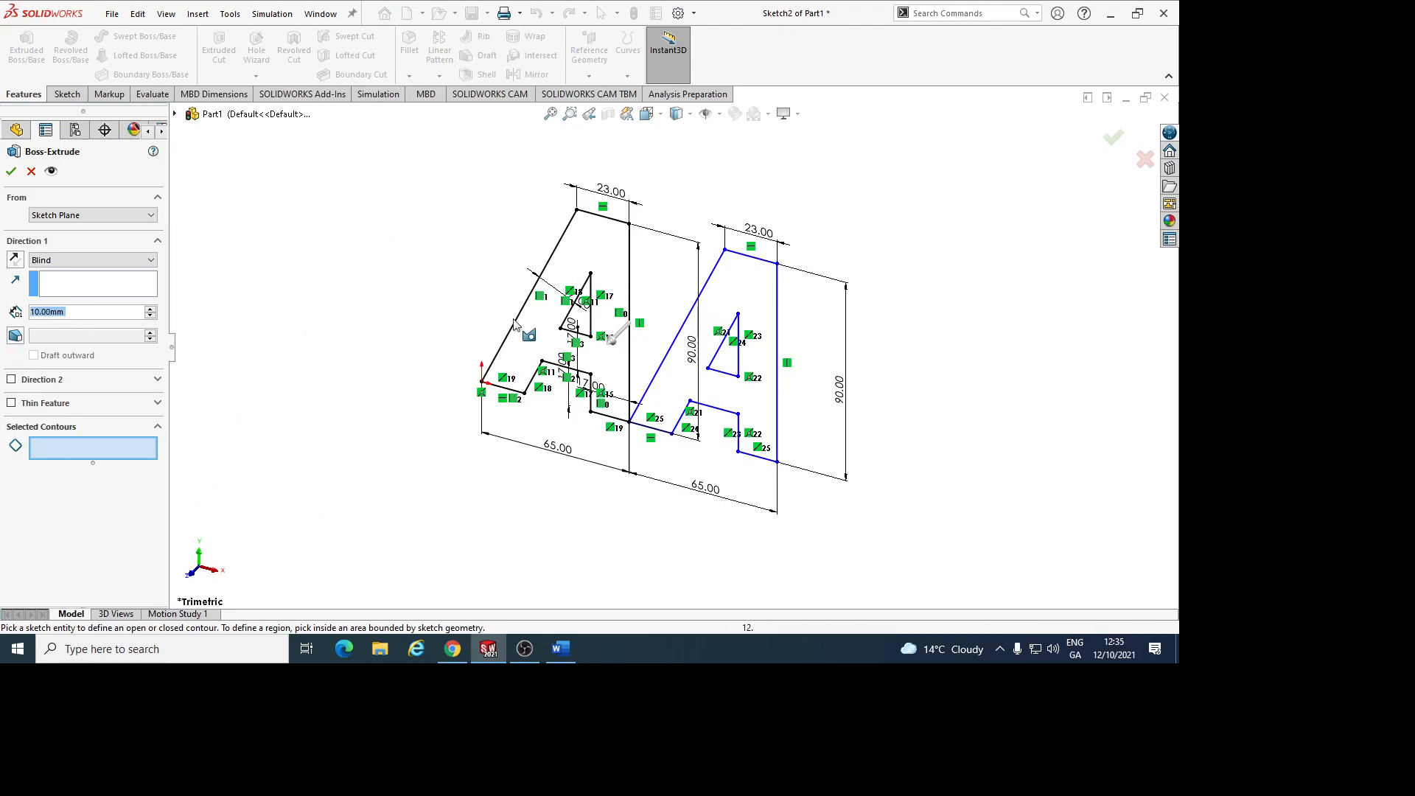
click(609, 241)
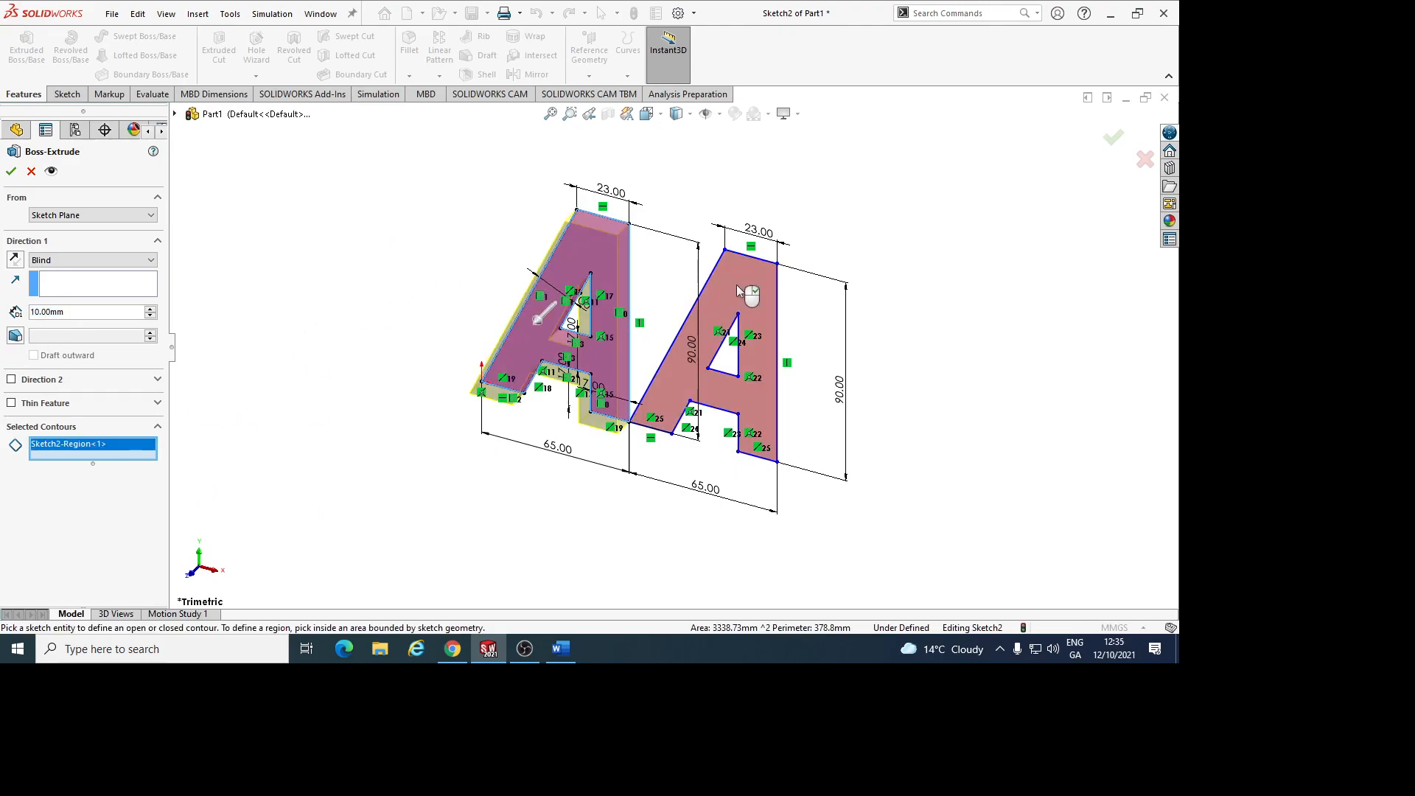
click(726, 306)
click(11, 173)
middle_drag(370, 337, 371, 264)
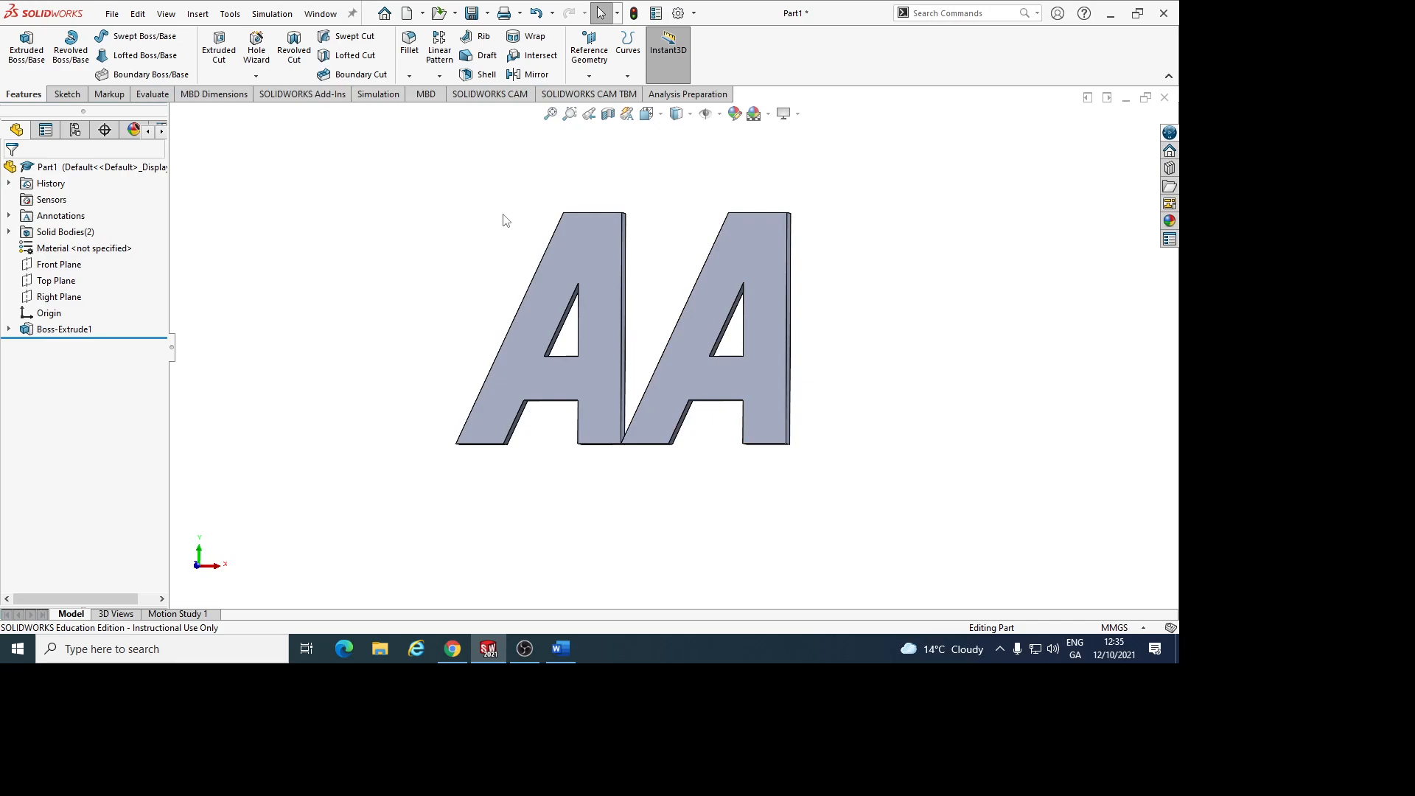
click(522, 649)
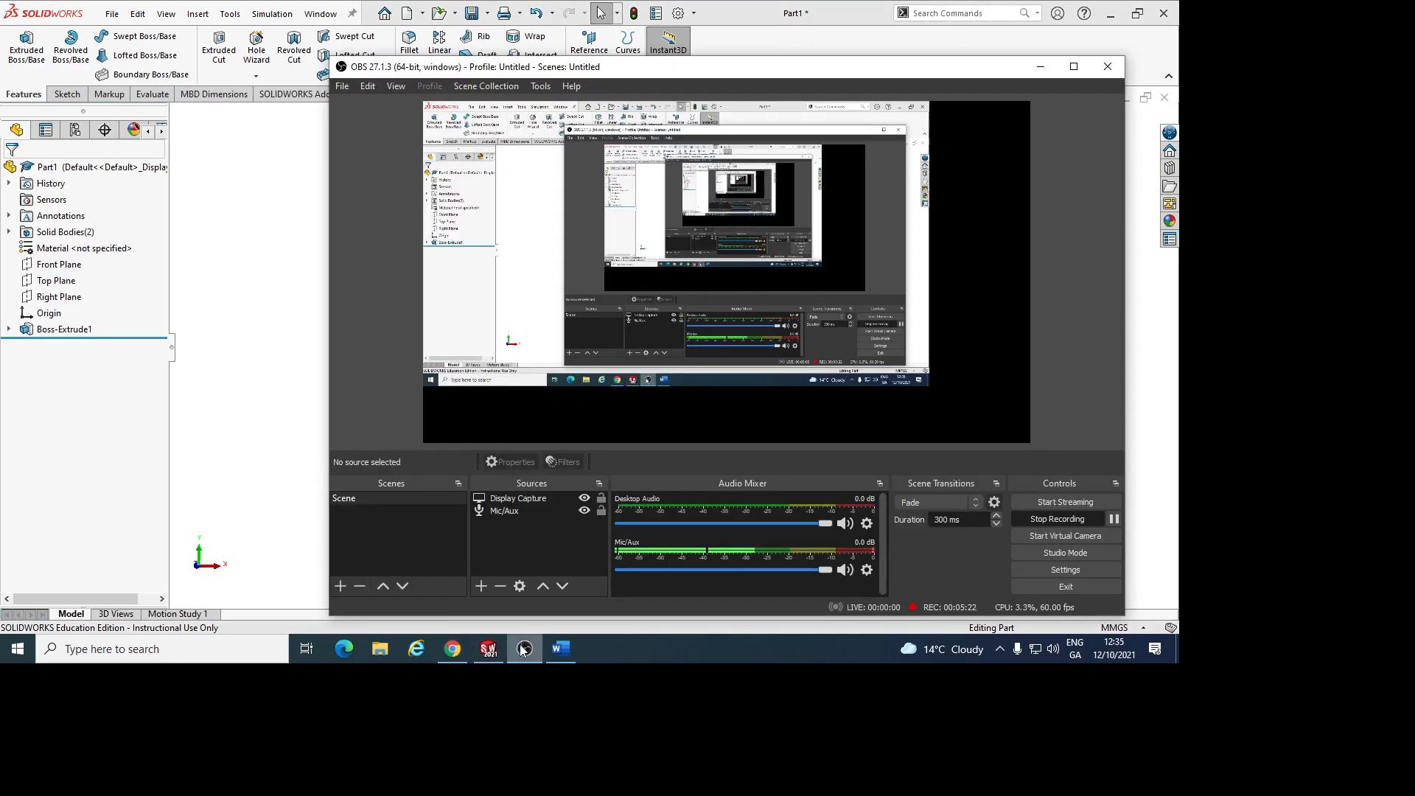